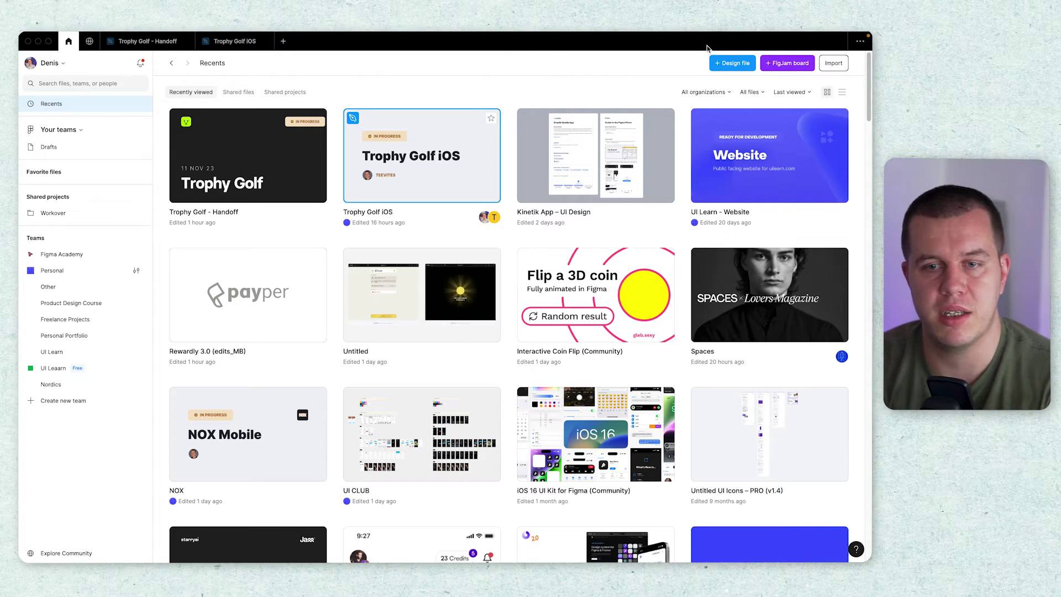
mouse_move(871, 34)
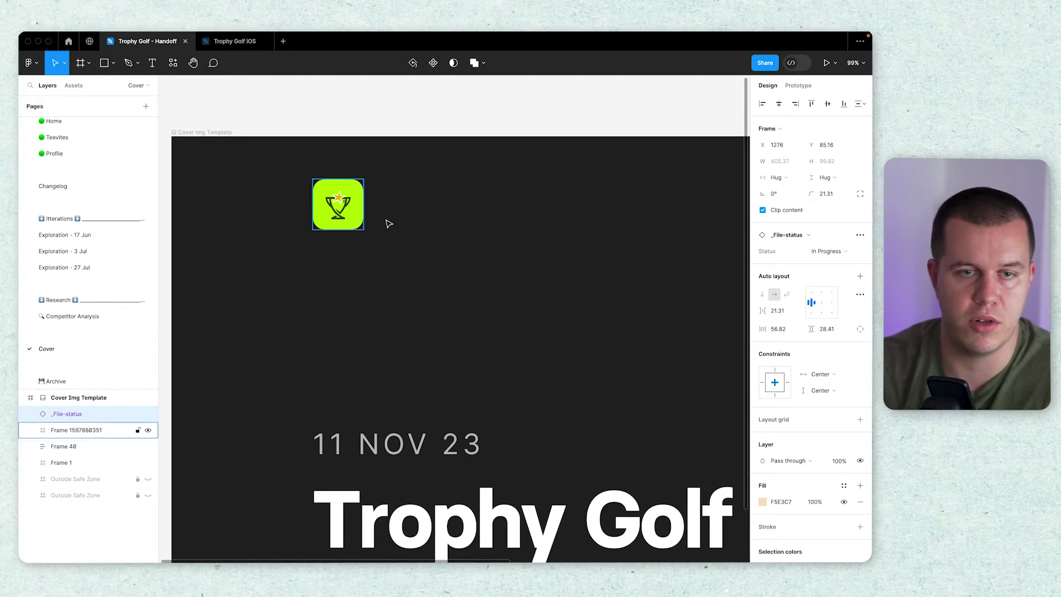
- Bring the full Trophy Golf handoff cover frame into view with nothing selected
key(super+slash)
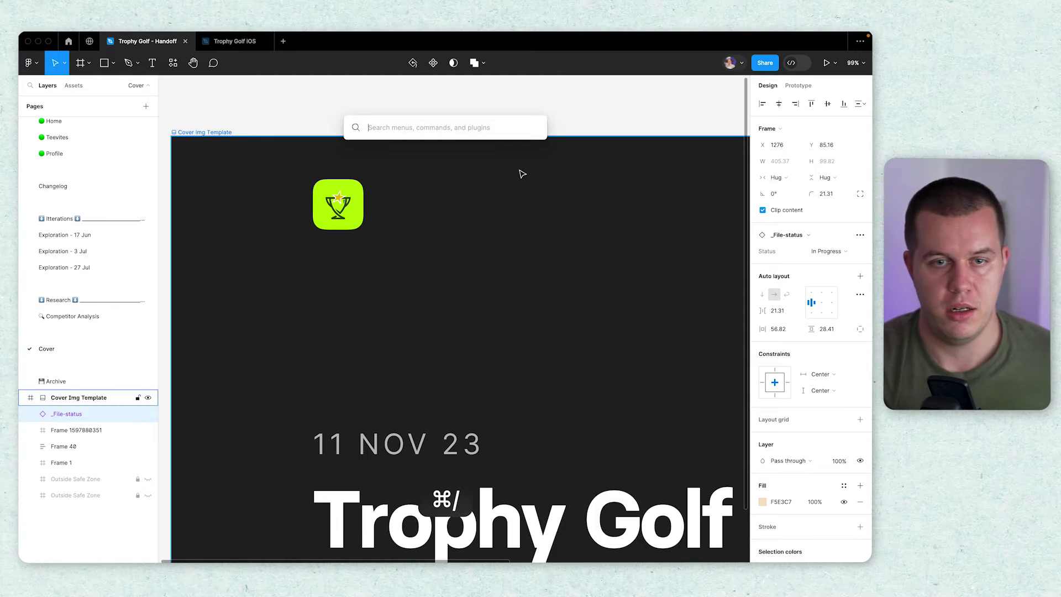
key(Escape)
scroll(510, 229, down, 5)
drag(510, 228, 407, 234)
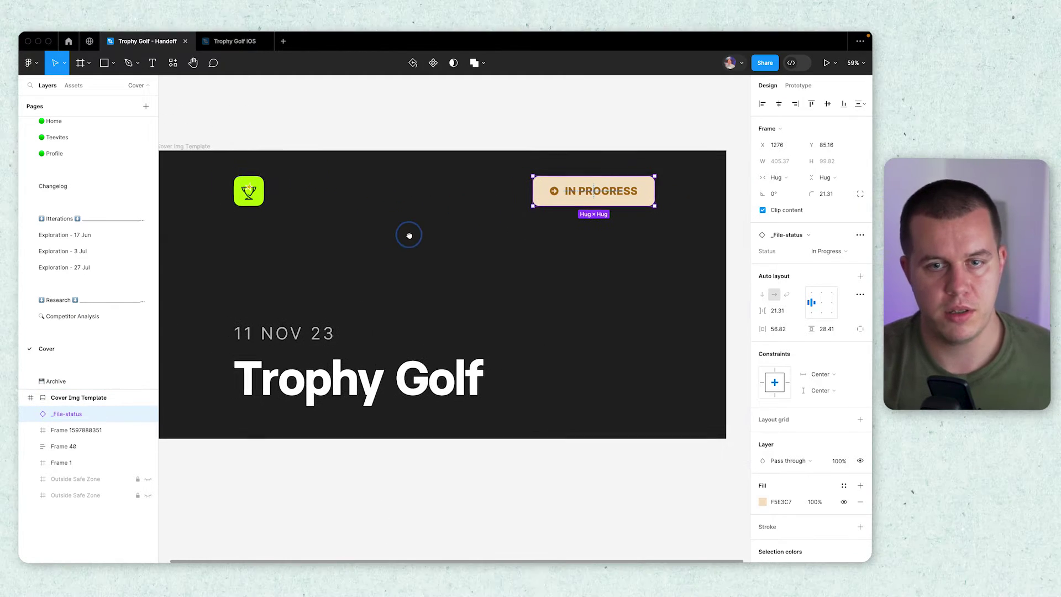
click(561, 496)
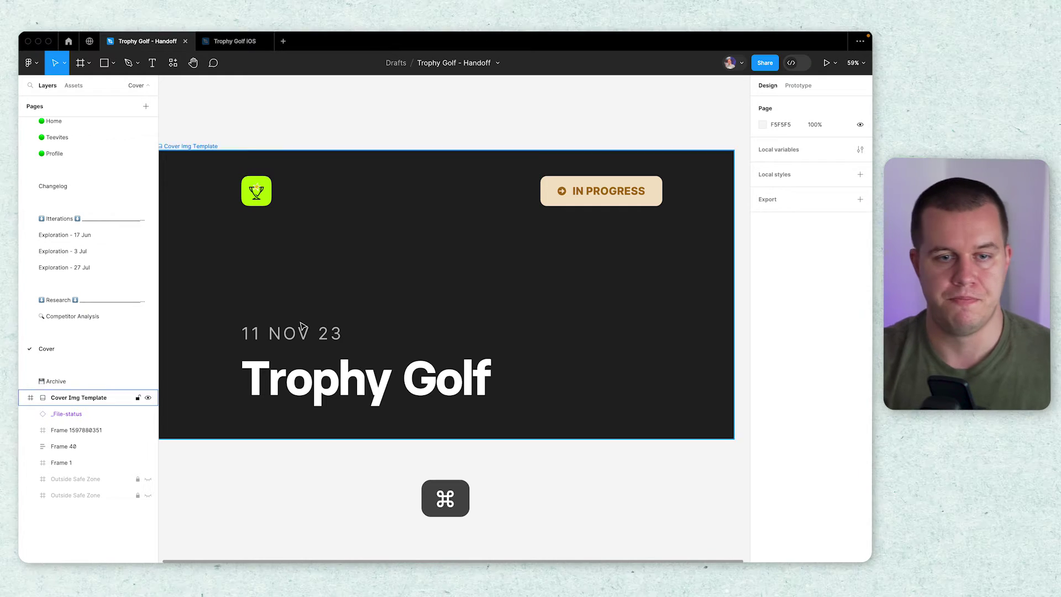
- Try setting the IN PROGRESS status badge to Outdated / Archive, then undo it
super+click(280, 337)
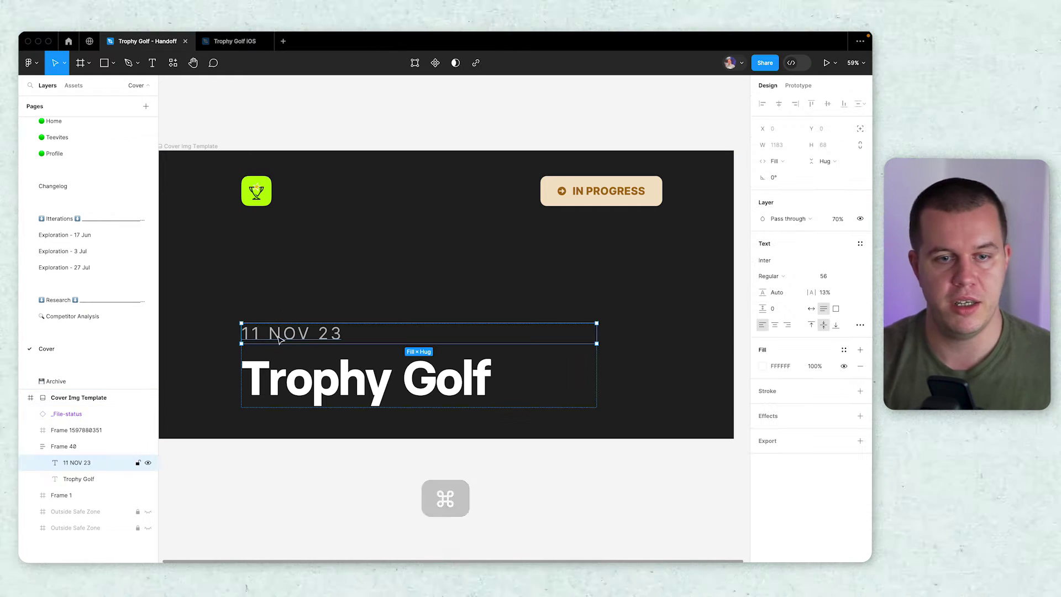
click(625, 198)
click(838, 252)
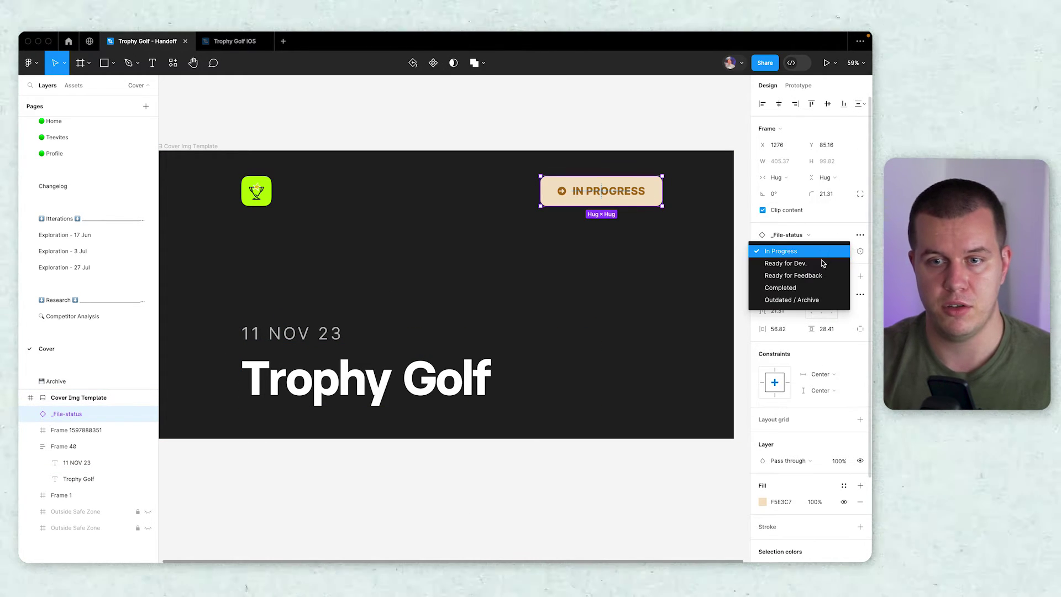
click(801, 299)
key(super+z)
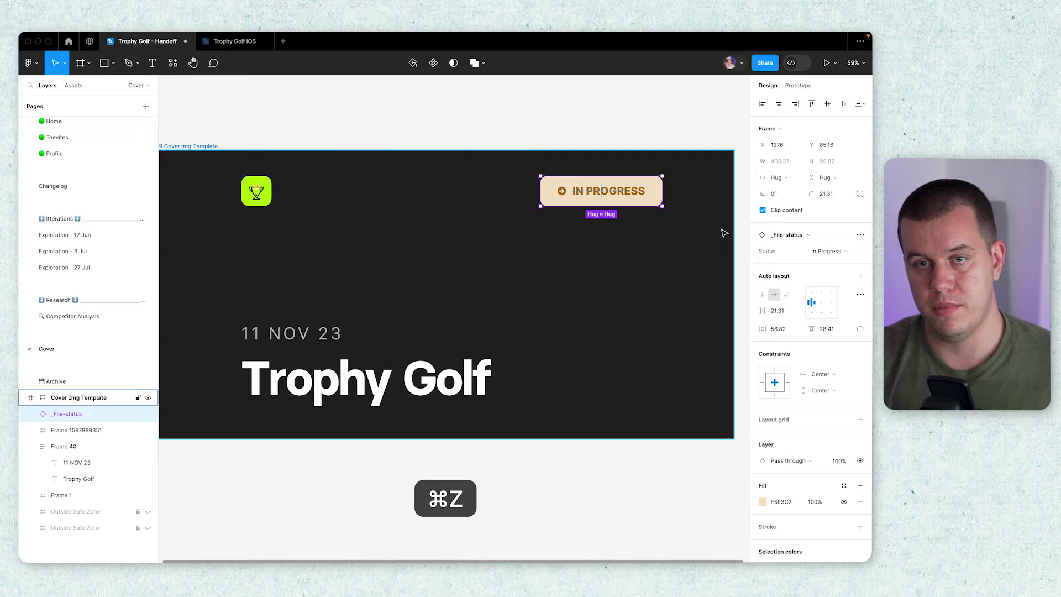
- Reselect the 11 NOV 23 date text, then deselect it
click(590, 125)
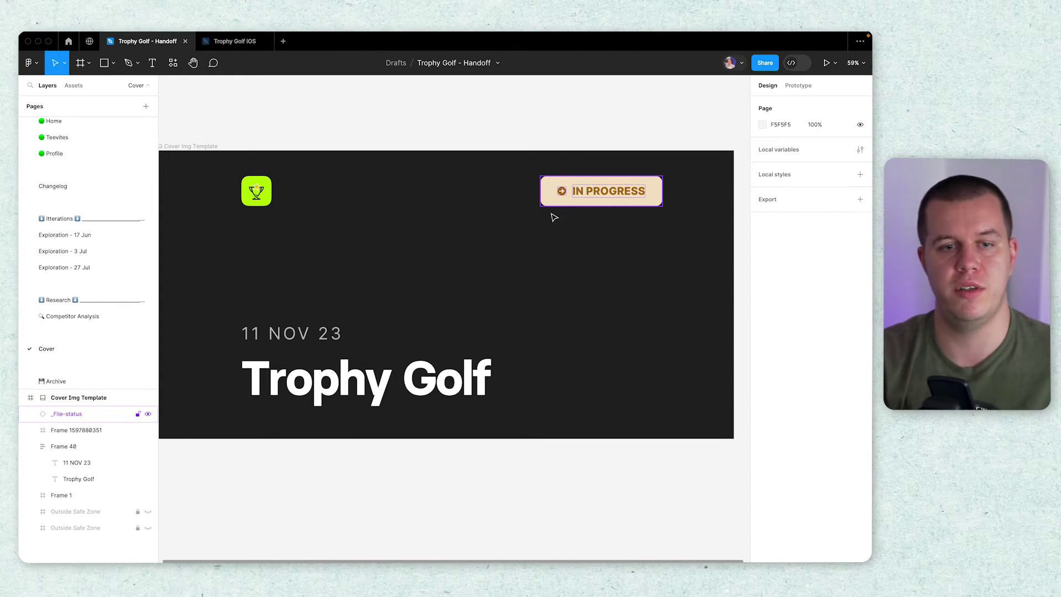
super+click(263, 331)
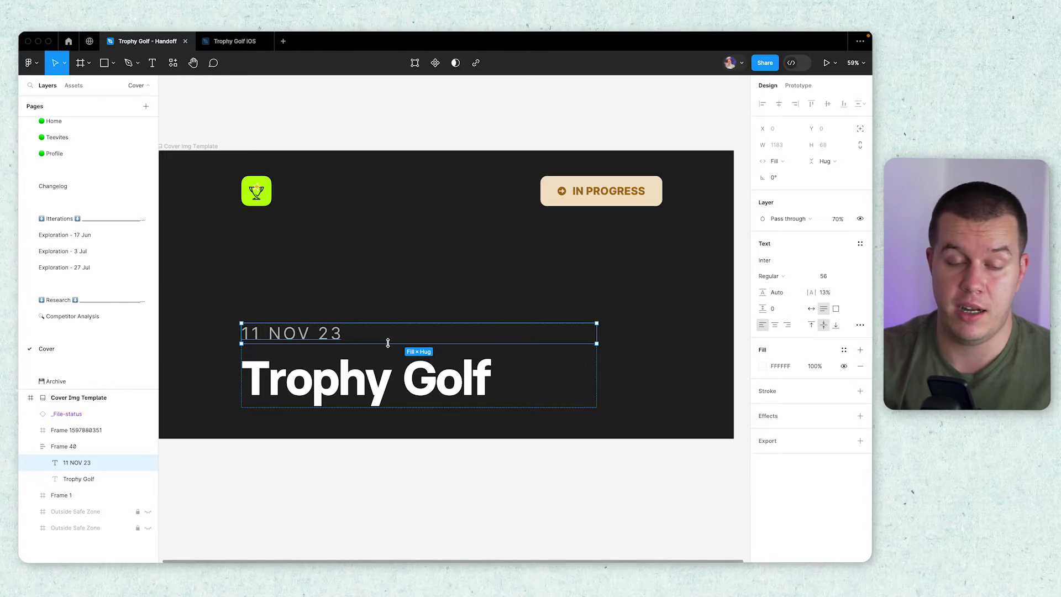
click(405, 474)
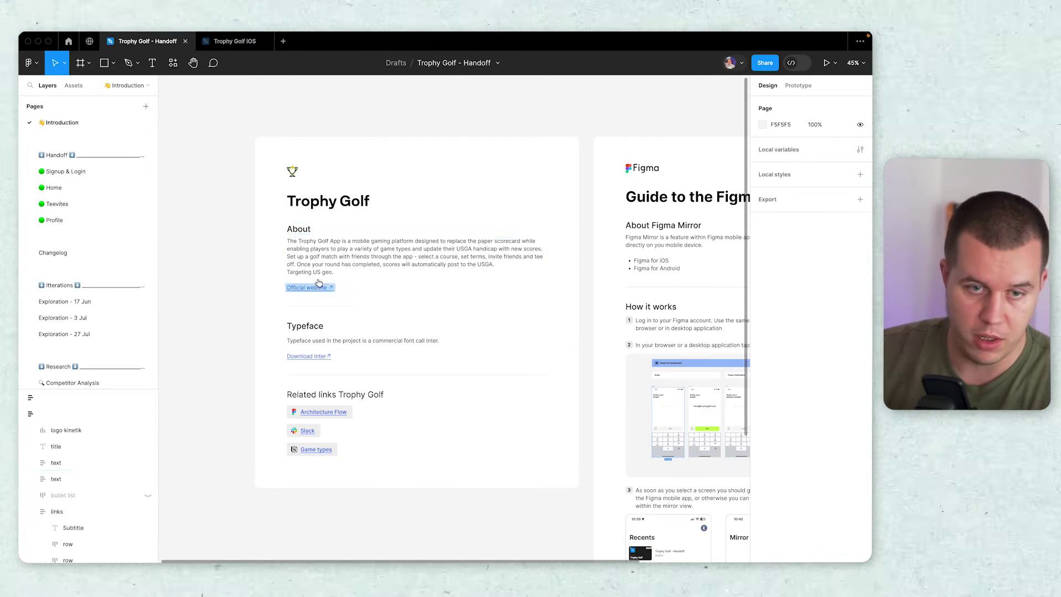
- Inspect the Typeface description and the Slack related link, then clear the selection
double_click(344, 343)
click(268, 367)
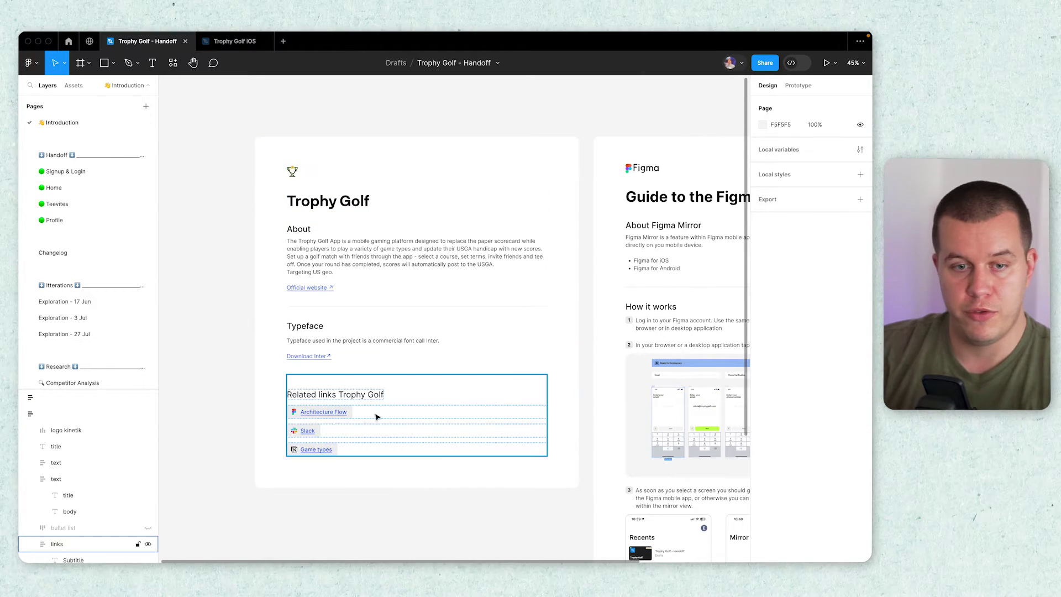
double_click(304, 430)
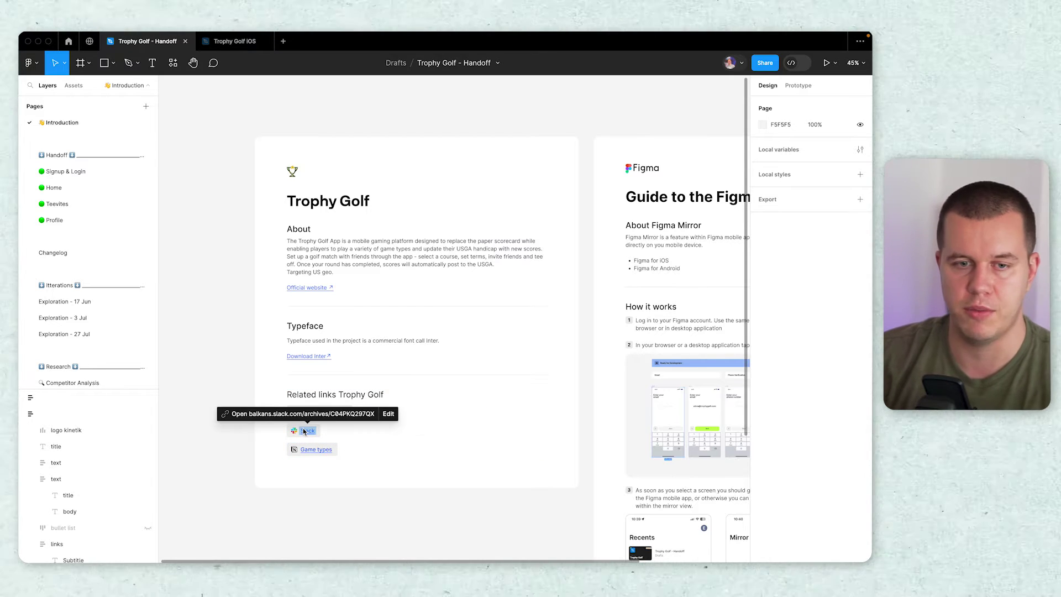
click(384, 497)
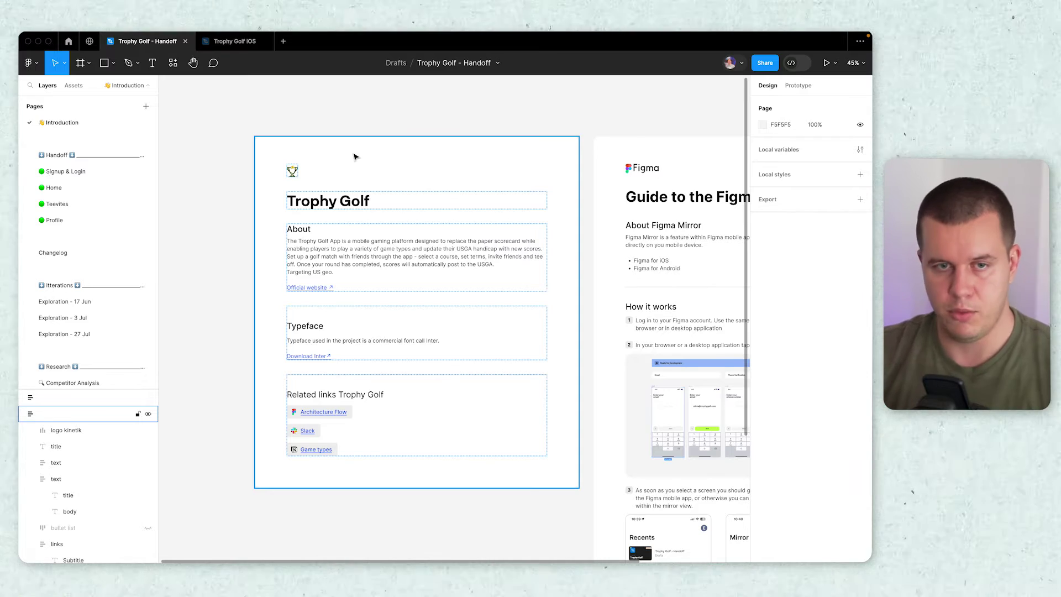
key(Escape)
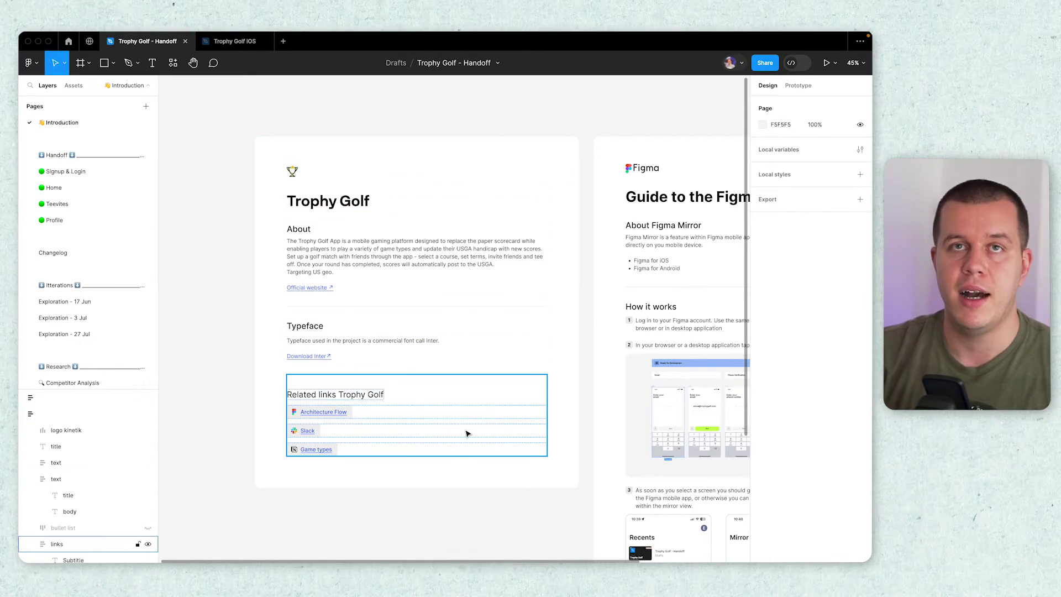
- Scroll through the Guide to the Figma Mirror card from its title to the How it works steps
click(512, 495)
scroll(284, 458, right, 5)
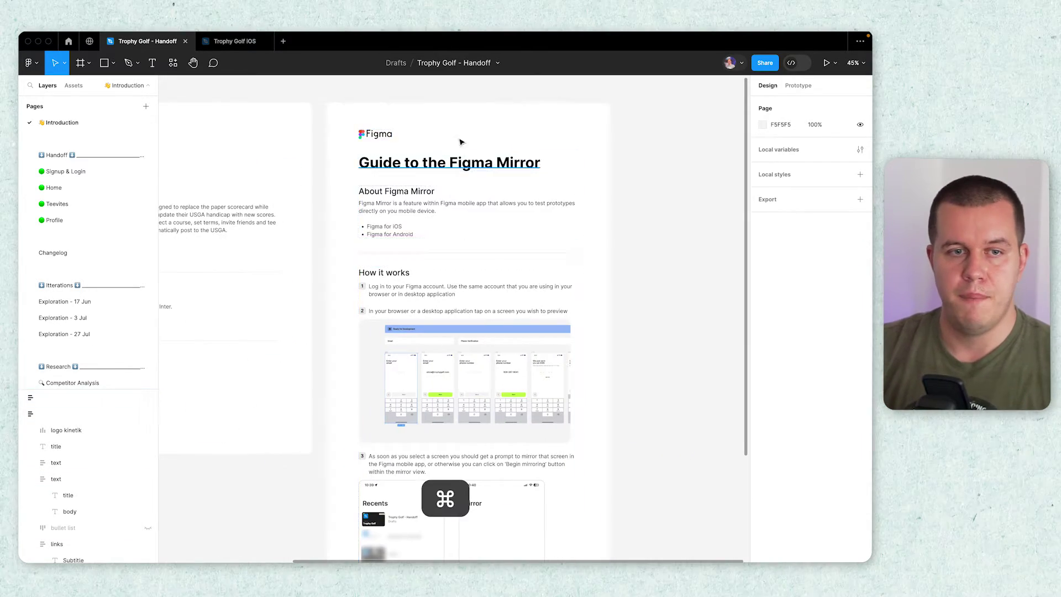
scroll(460, 142, up, 3)
scroll(688, 230, up, 1)
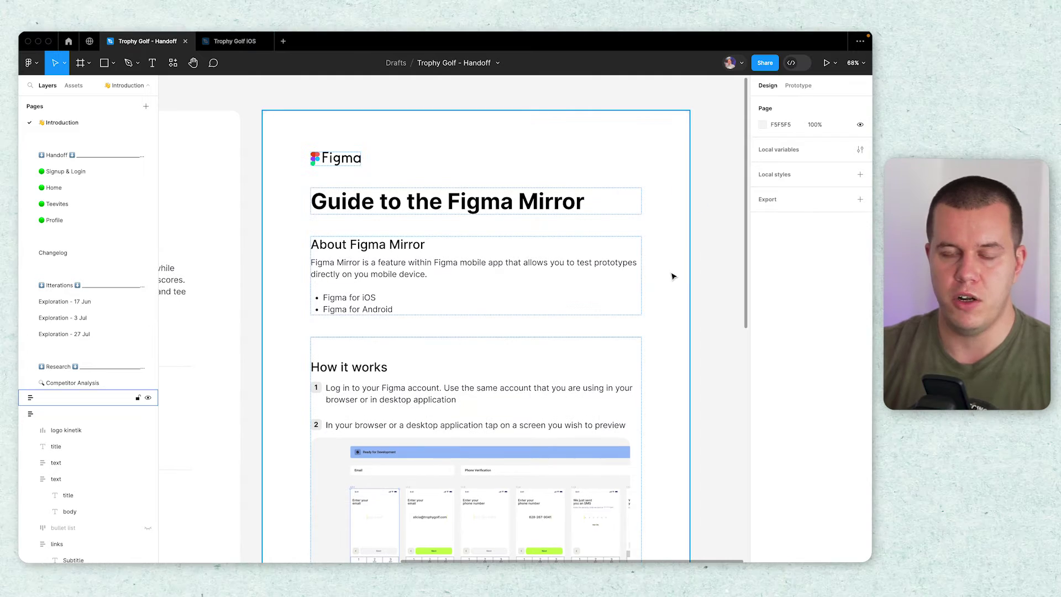
scroll(632, 315, down, 10)
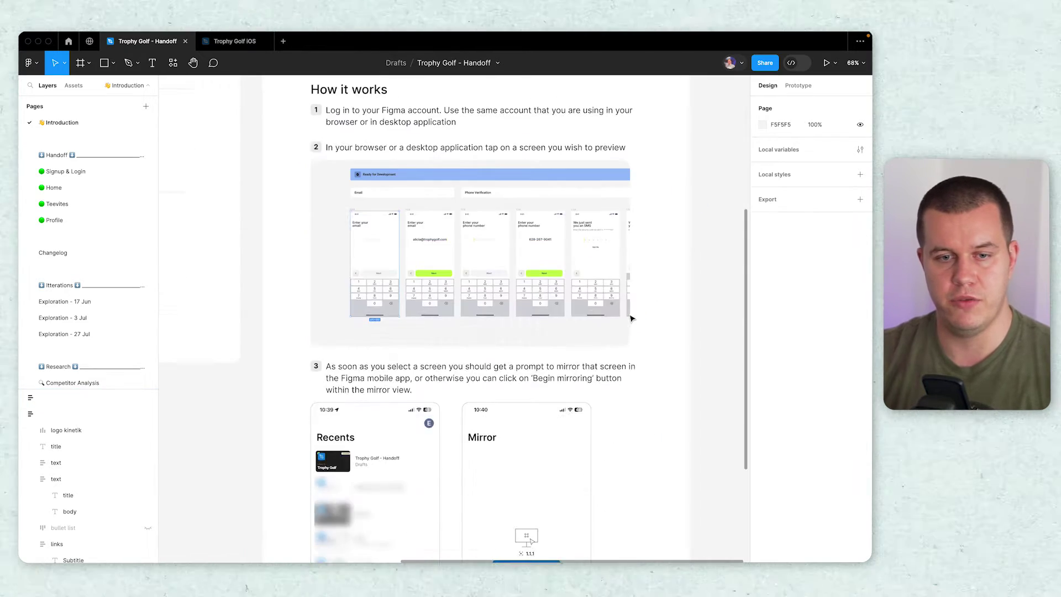
scroll(632, 315, up, 10)
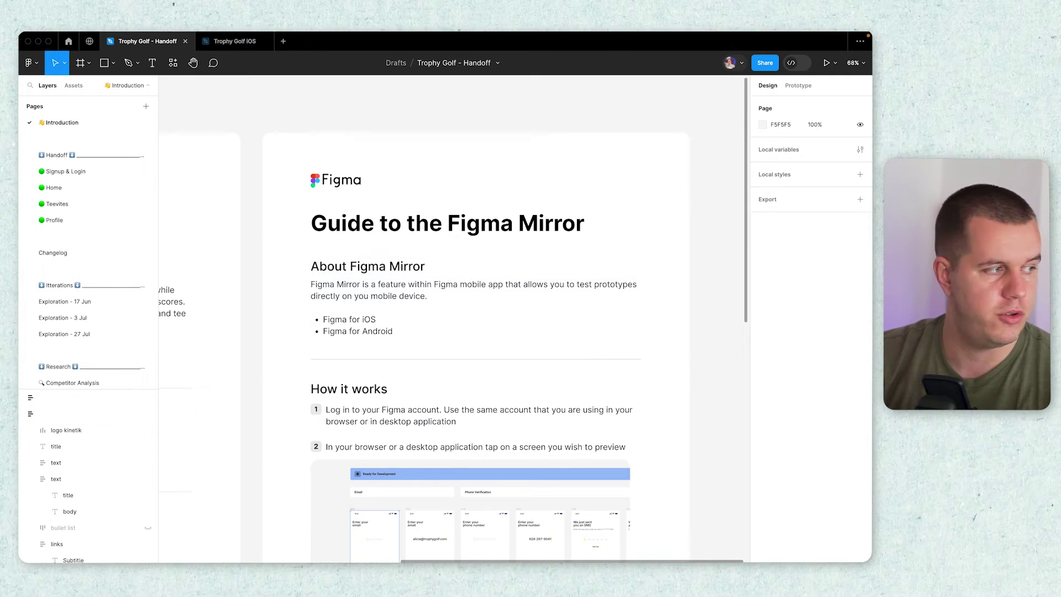
scroll(451, 189, left, 1)
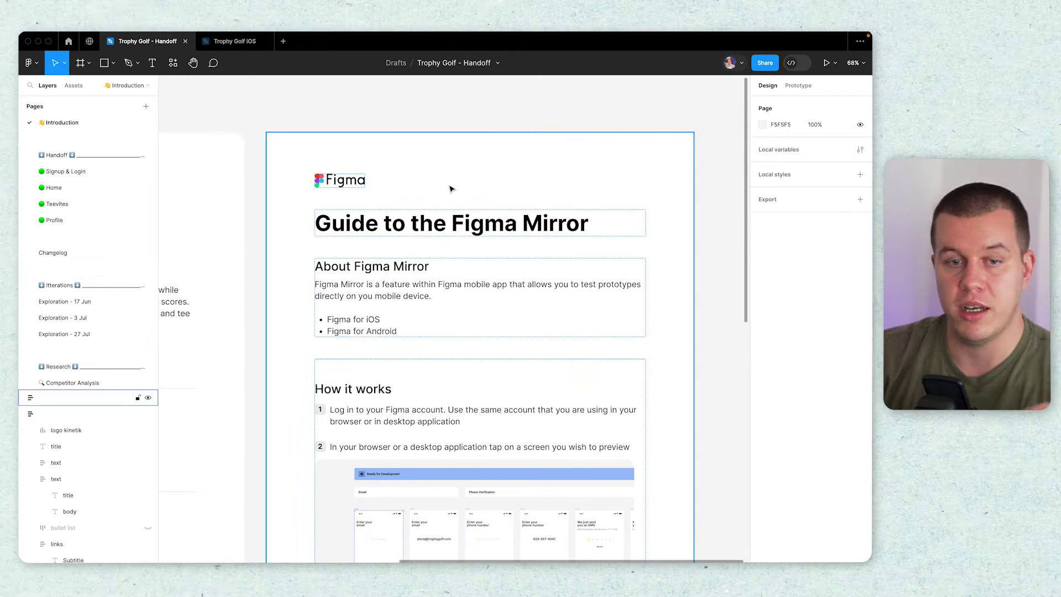
scroll(451, 189, down, 5)
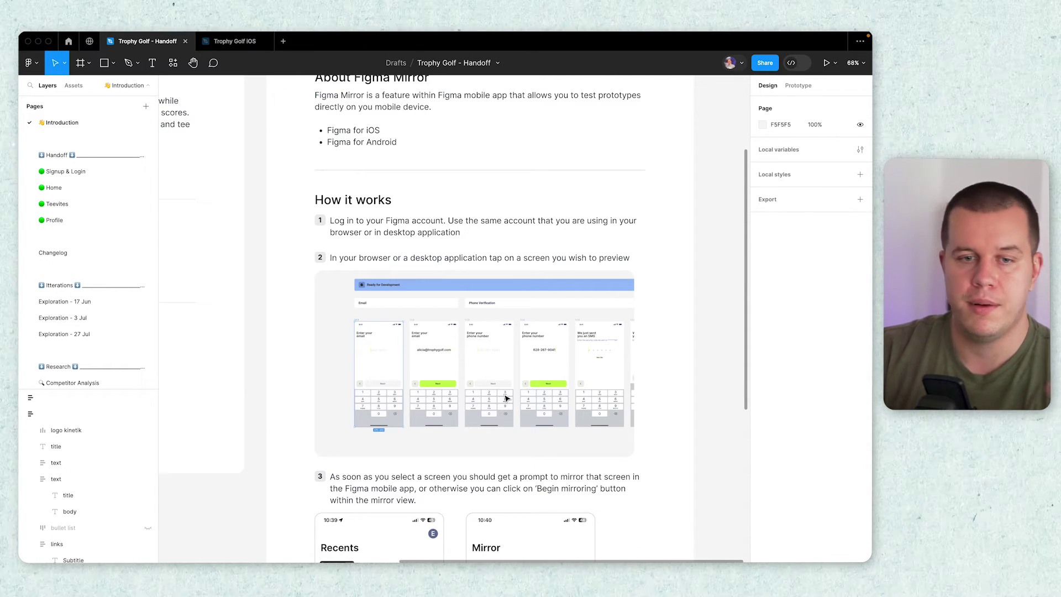
scroll(476, 400, down, 5)
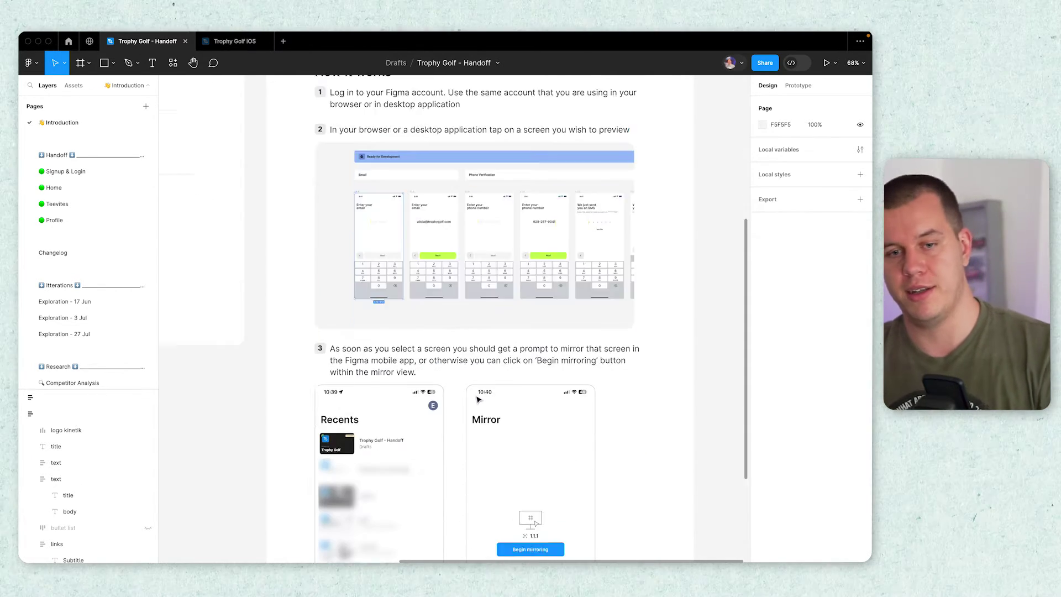
scroll(395, 399, up, 4)
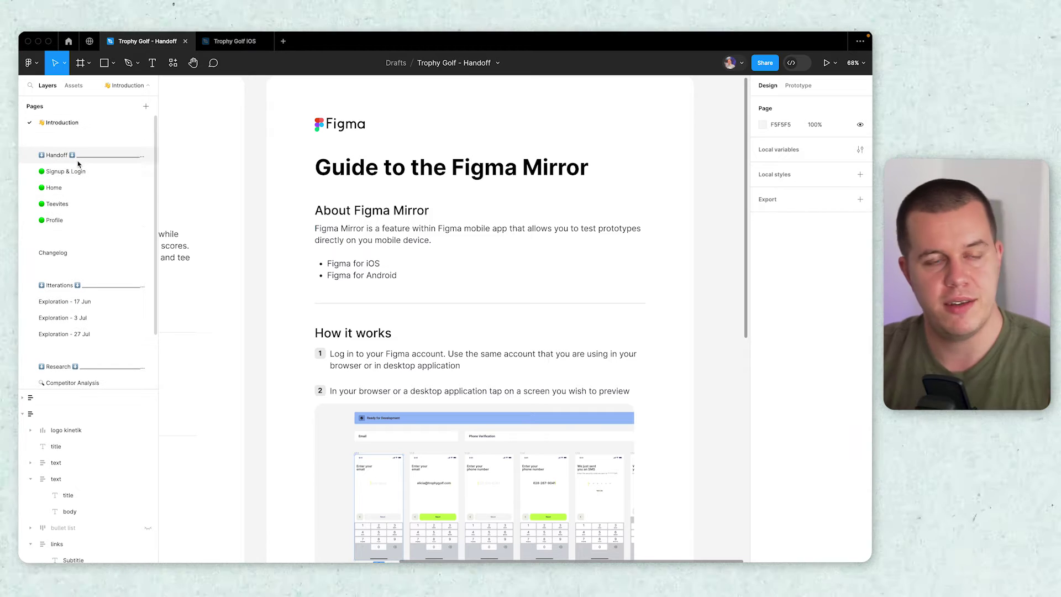
- Open the empty Handoff divider page and browse the Signup & Login, Home, Teevites and Profile pages below it
click(78, 160)
scroll(72, 332, down, 3)
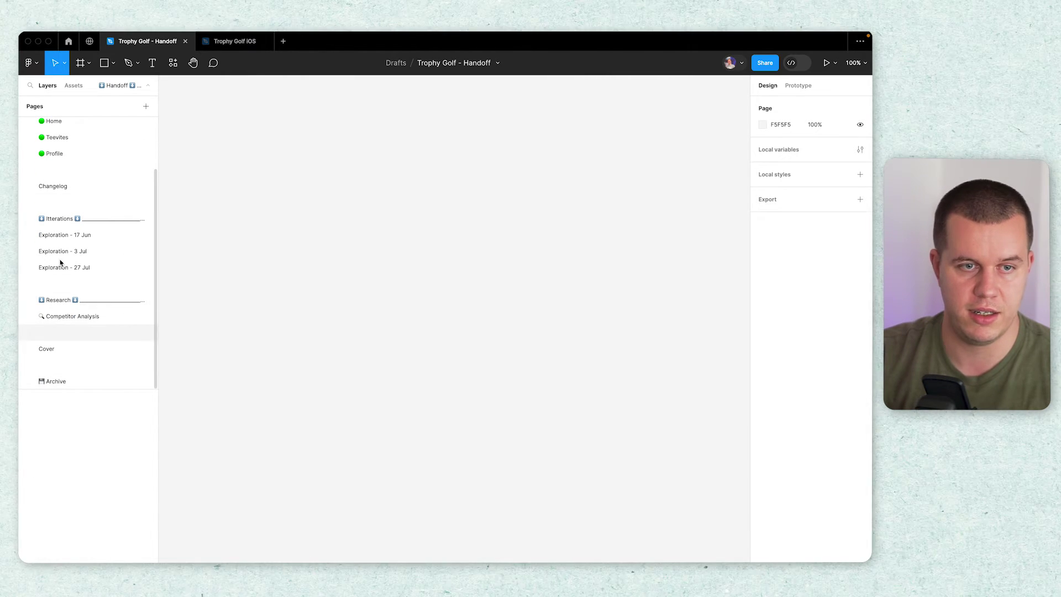
scroll(66, 205, up, 1)
scroll(65, 205, up, 3)
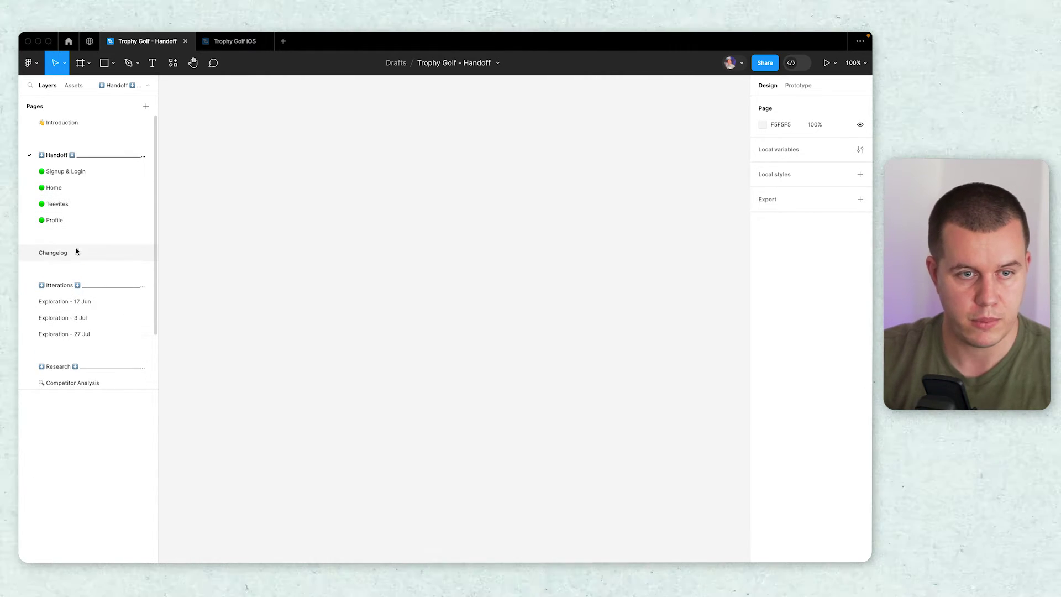
click(53, 176)
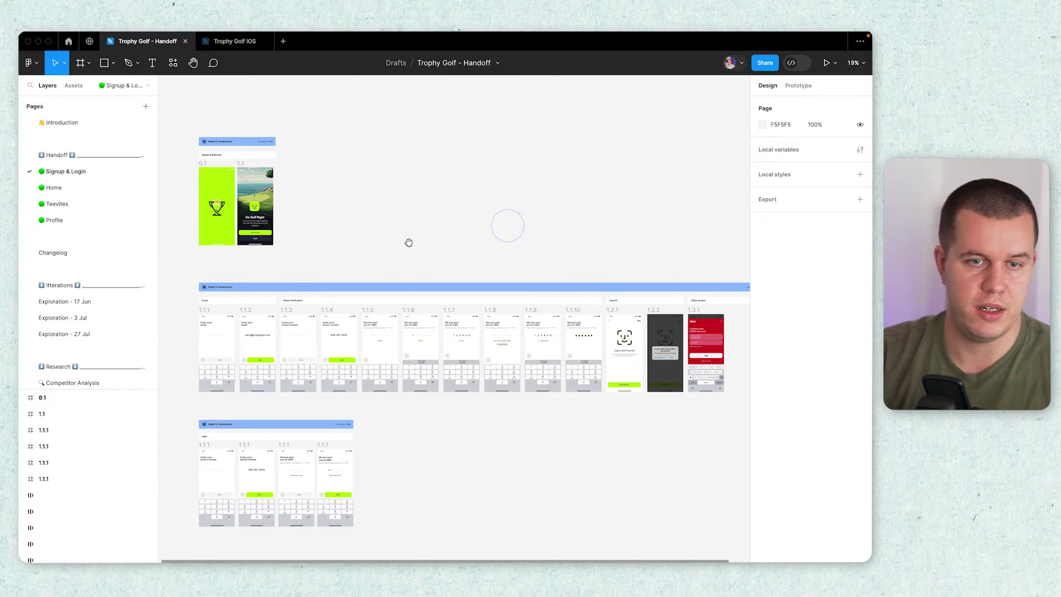
scroll(443, 216, up, 3)
scroll(335, 144, up, 3)
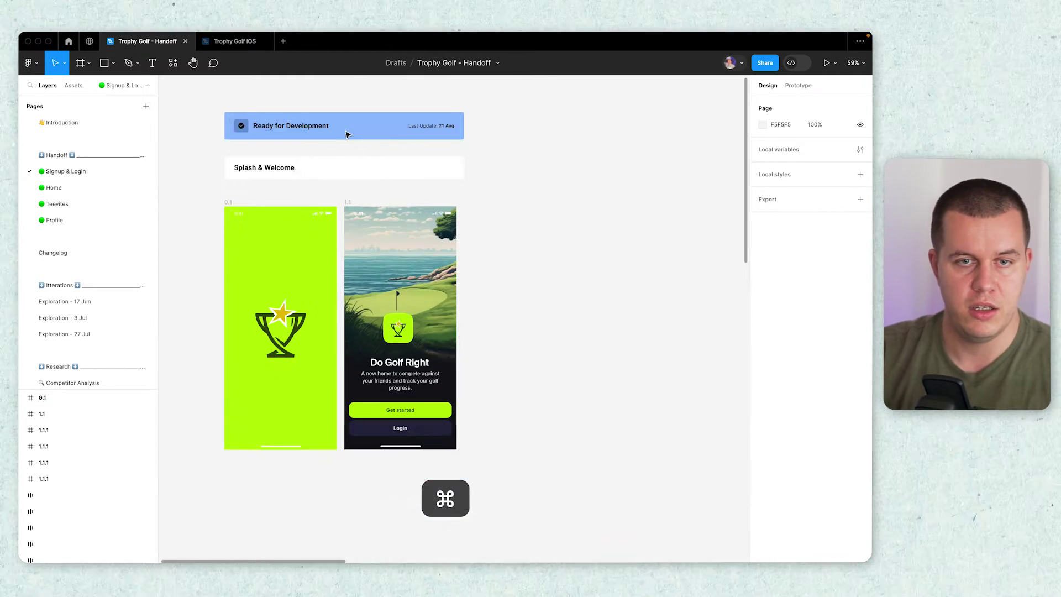
click(384, 133)
click(833, 252)
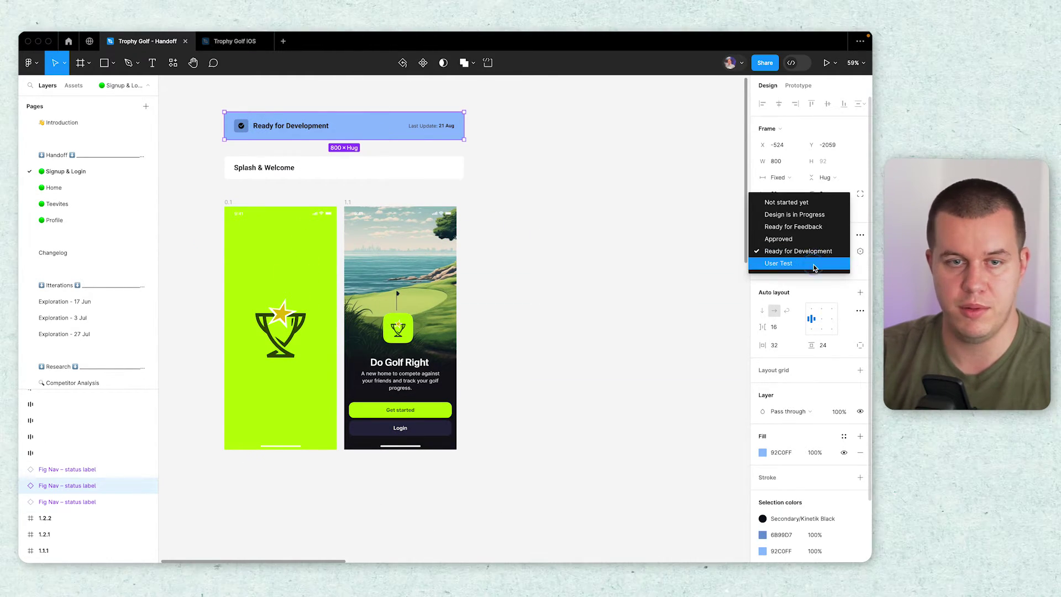
click(827, 259)
click(827, 257)
click(798, 202)
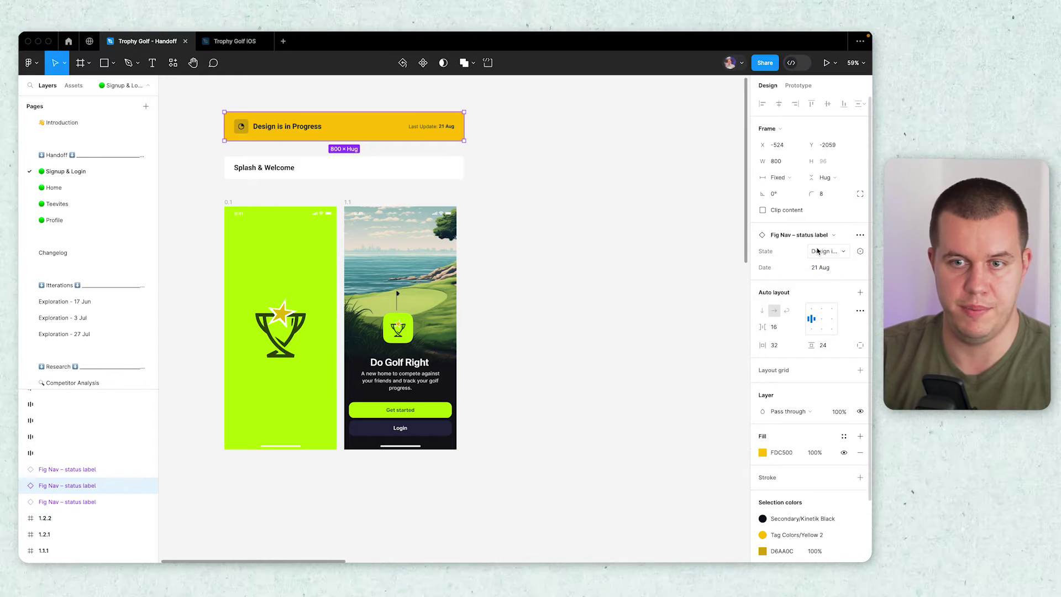
click(818, 252)
click(799, 288)
click(495, 260)
scroll(525, 272, down, 5)
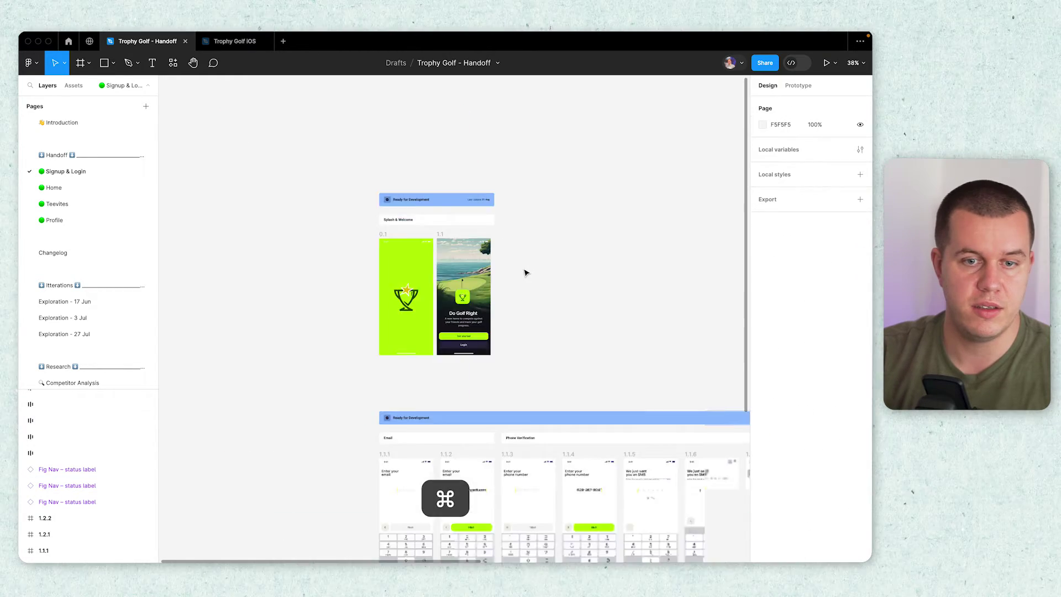
drag(576, 254, 419, 200)
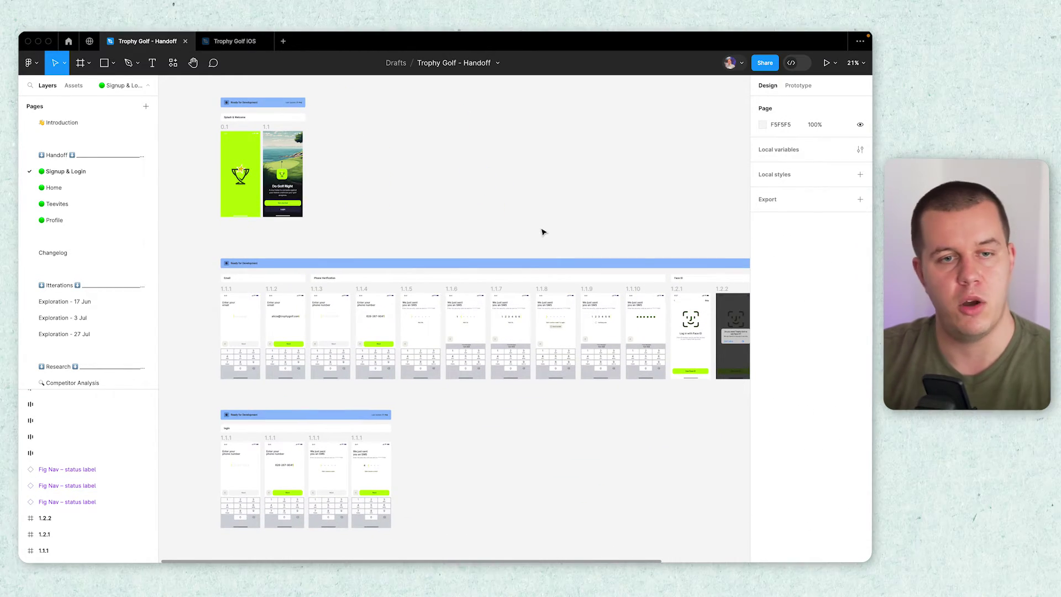
scroll(550, 260, right, 5)
scroll(556, 276, left, 4)
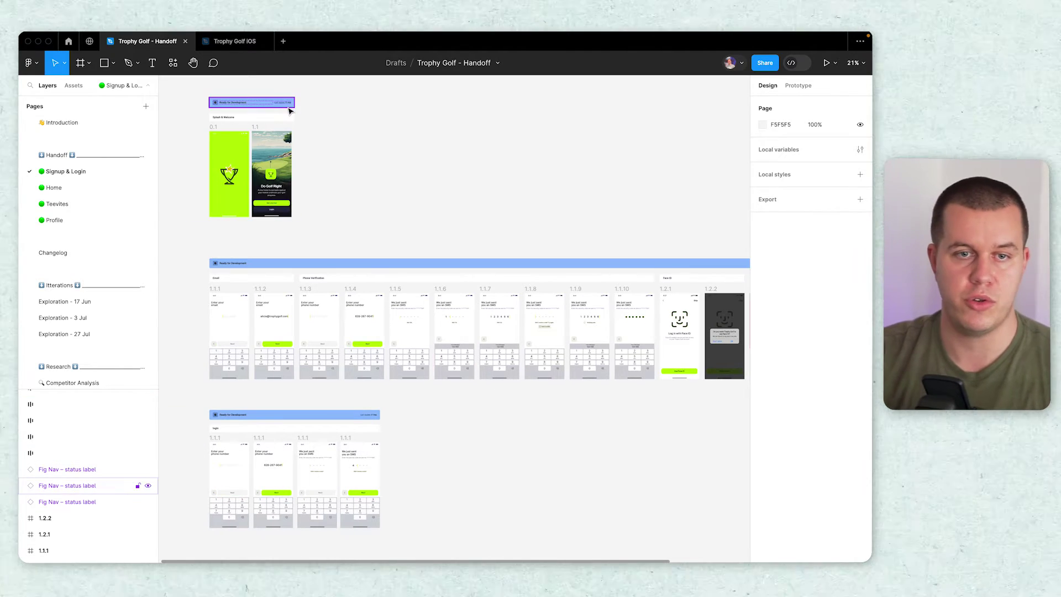
scroll(290, 111, up, 6)
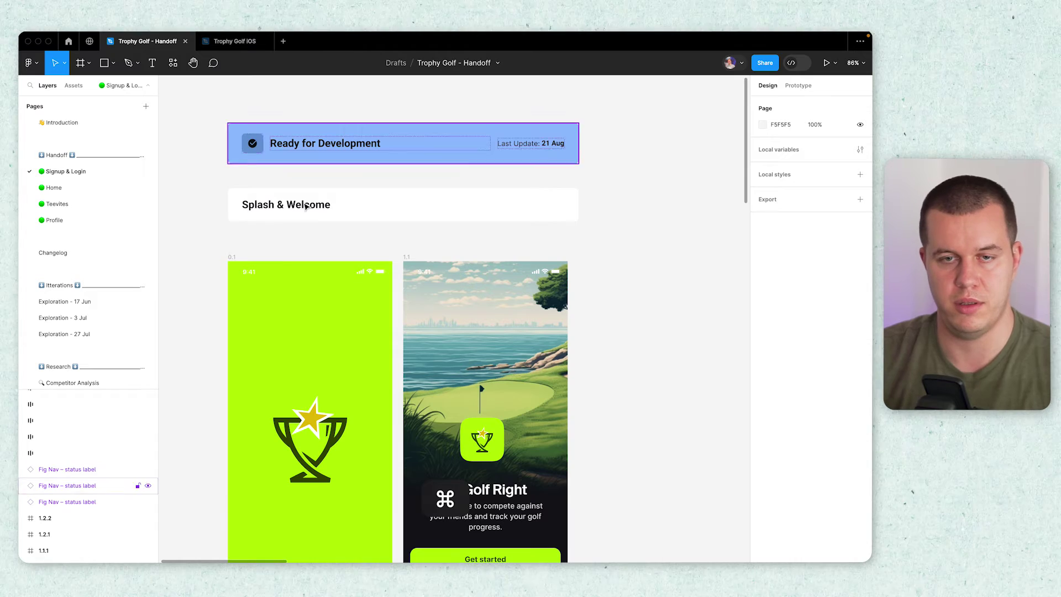
click(356, 218)
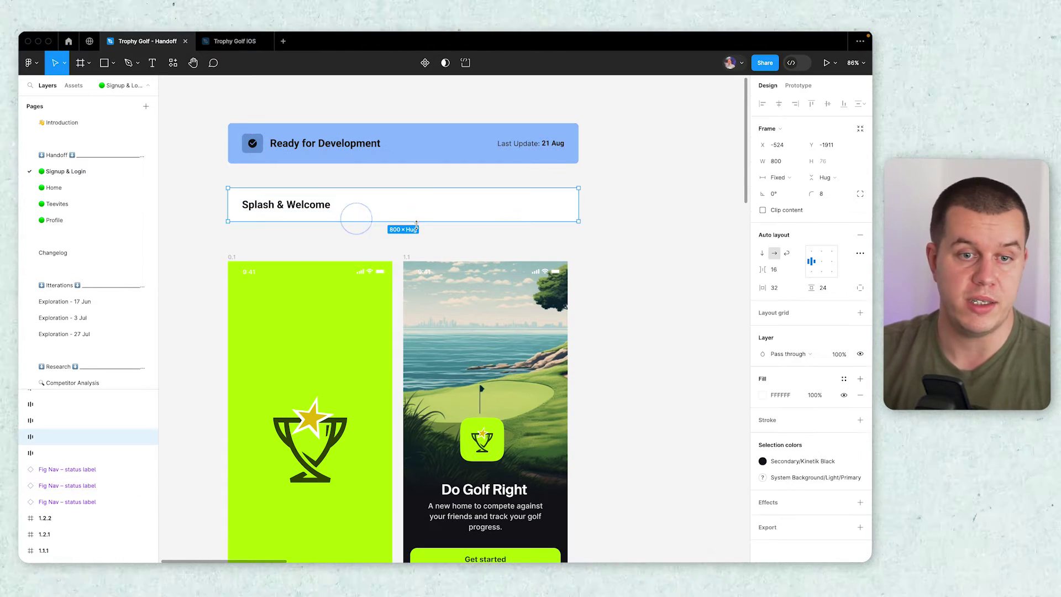
scroll(550, 316, down, 5)
scroll(481, 239, down, 5)
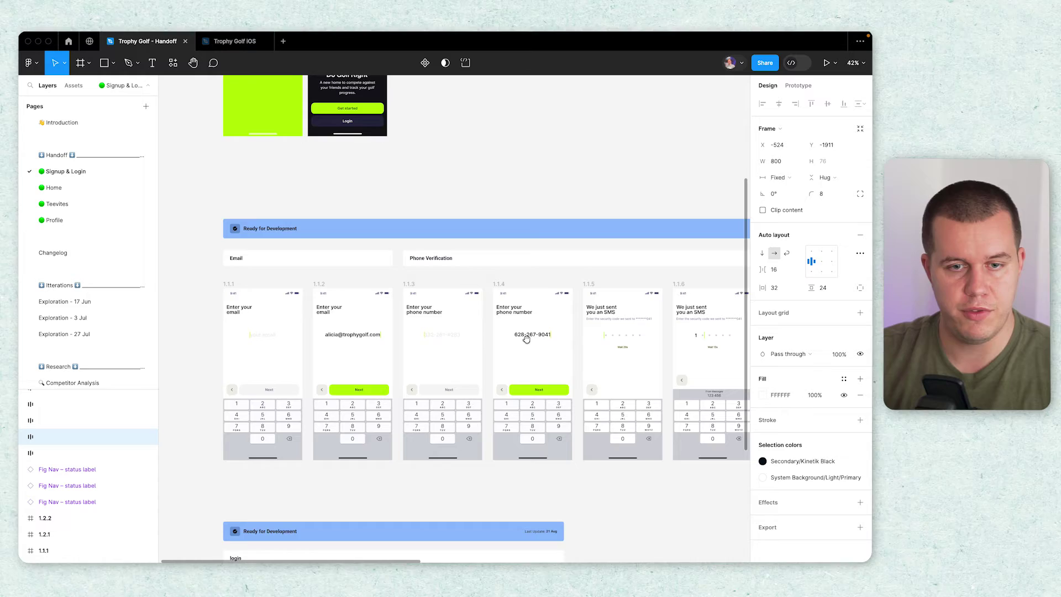
scroll(527, 339, right, 10)
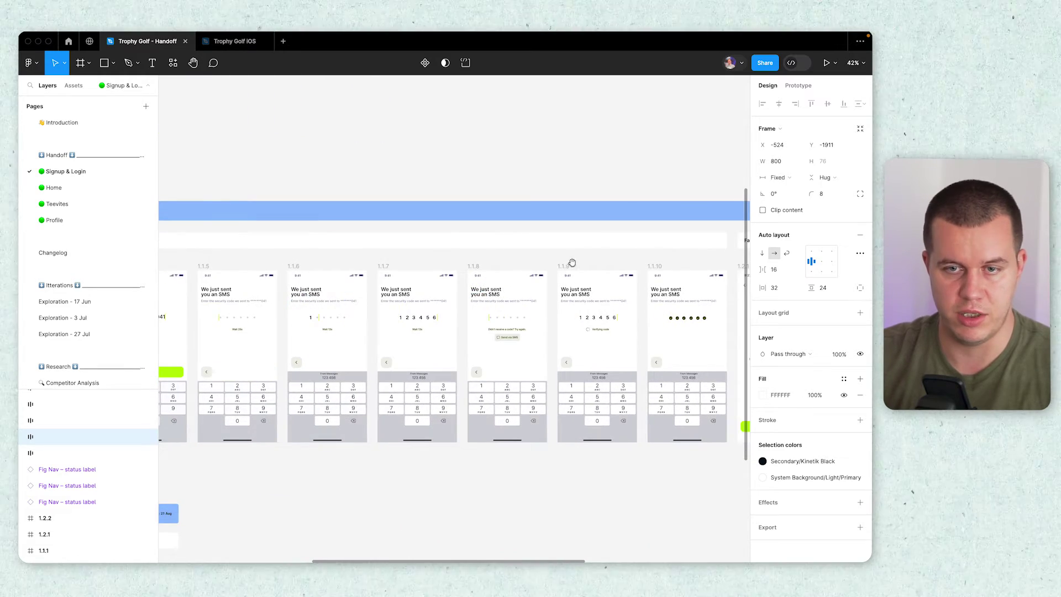
- Select the Phone Verification frame, view its context menu, then dismiss it
scroll(572, 262, left, 5)
scroll(533, 420, down, 2)
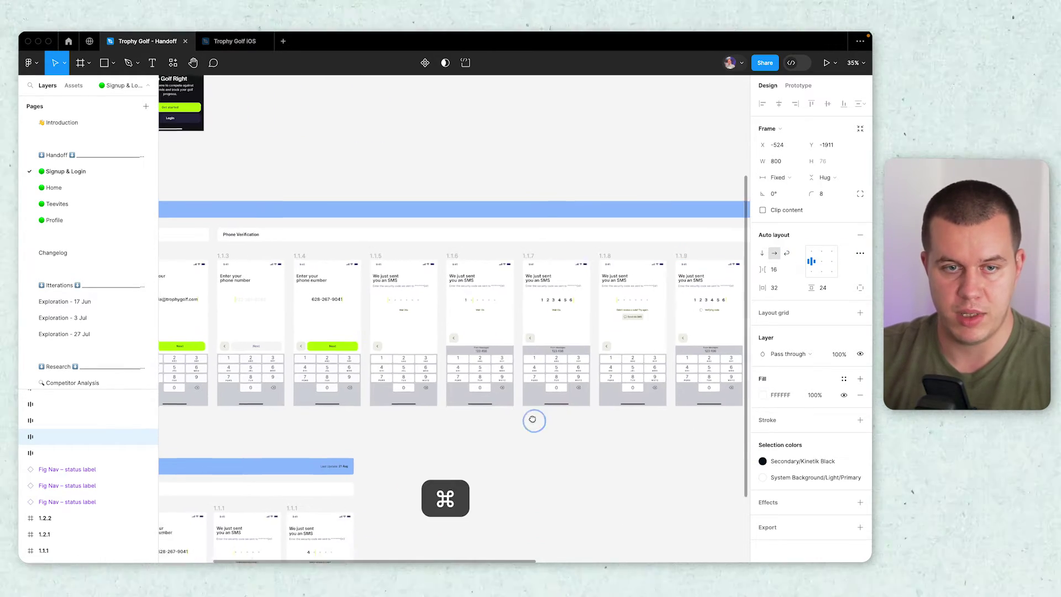
scroll(532, 420, down, 1)
click(517, 221)
right_click(517, 221)
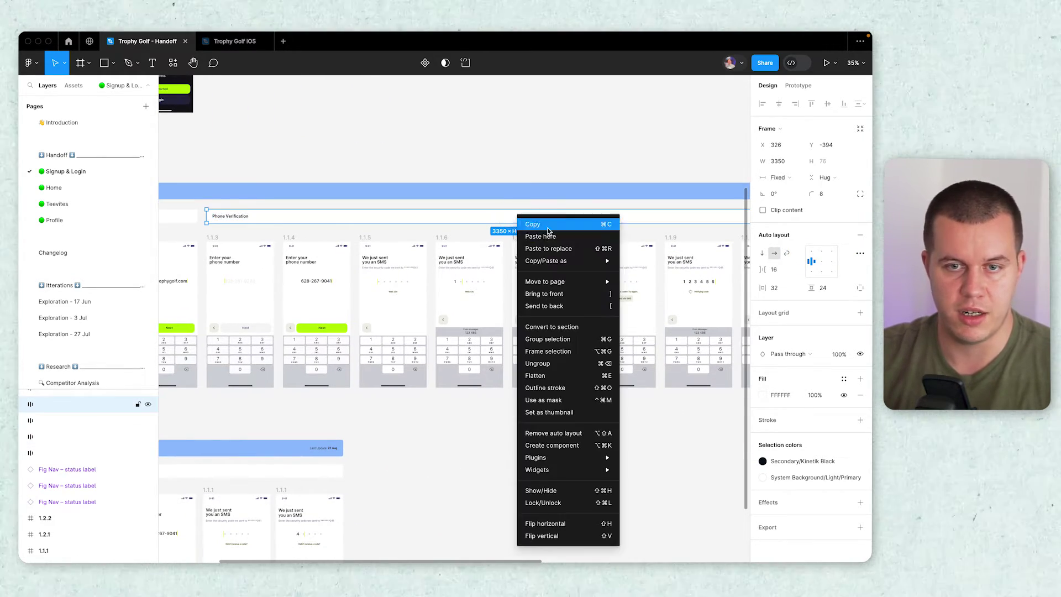
mouse_move(553, 260)
click(694, 507)
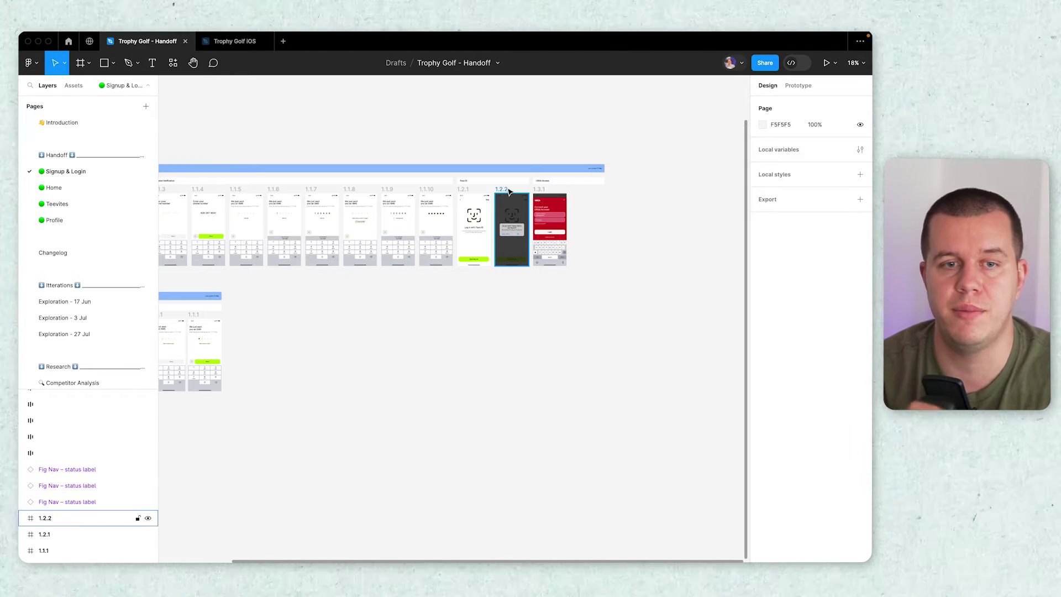
scroll(509, 192, left, 5)
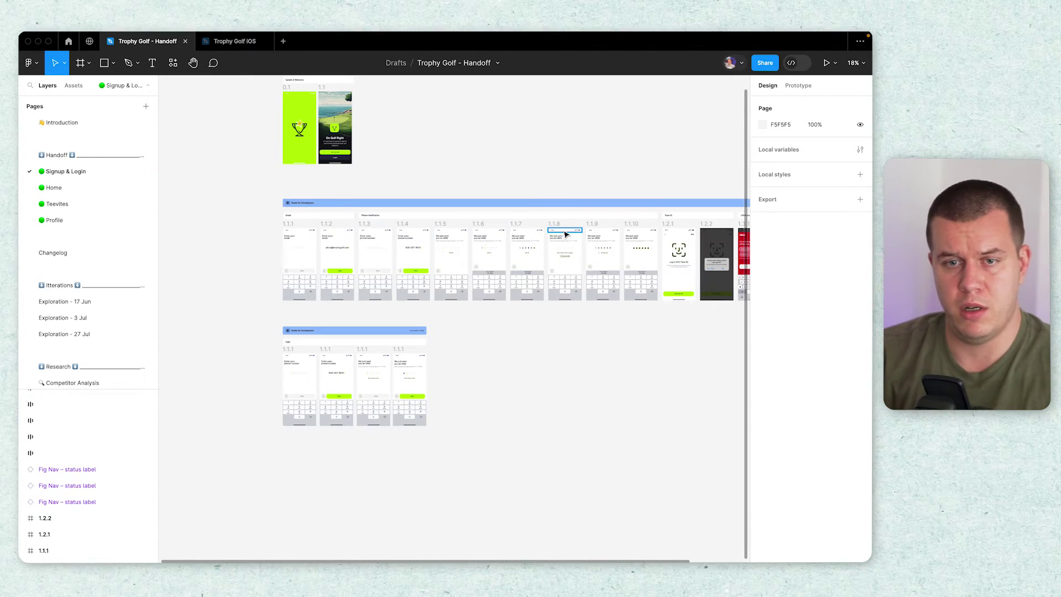
scroll(294, 237, up, 5)
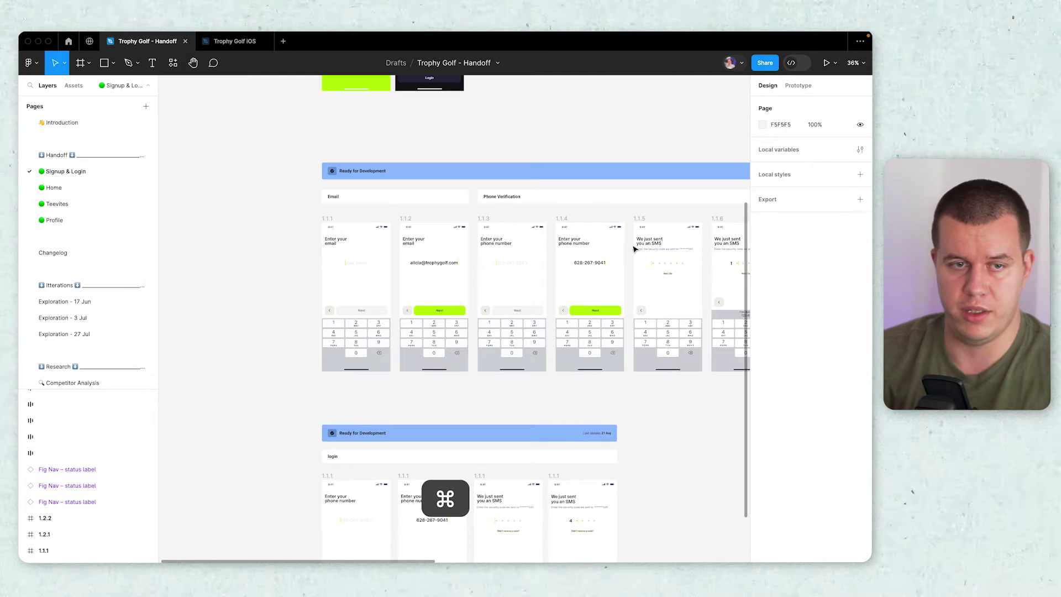
- Open the Home page and look over its screens
click(102, 187)
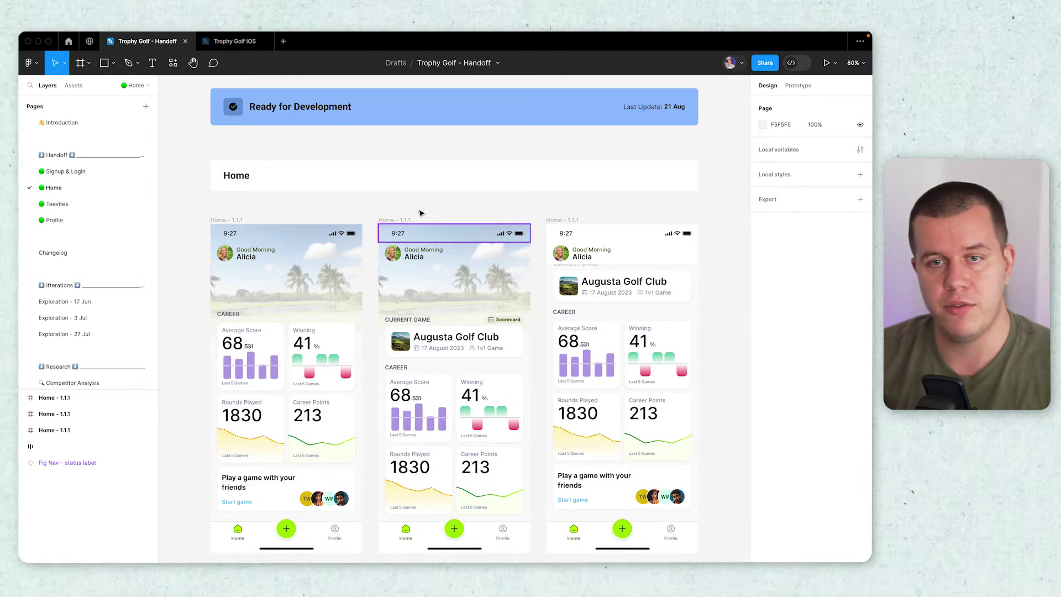
scroll(436, 210, down, 5)
scroll(445, 211, up, 5)
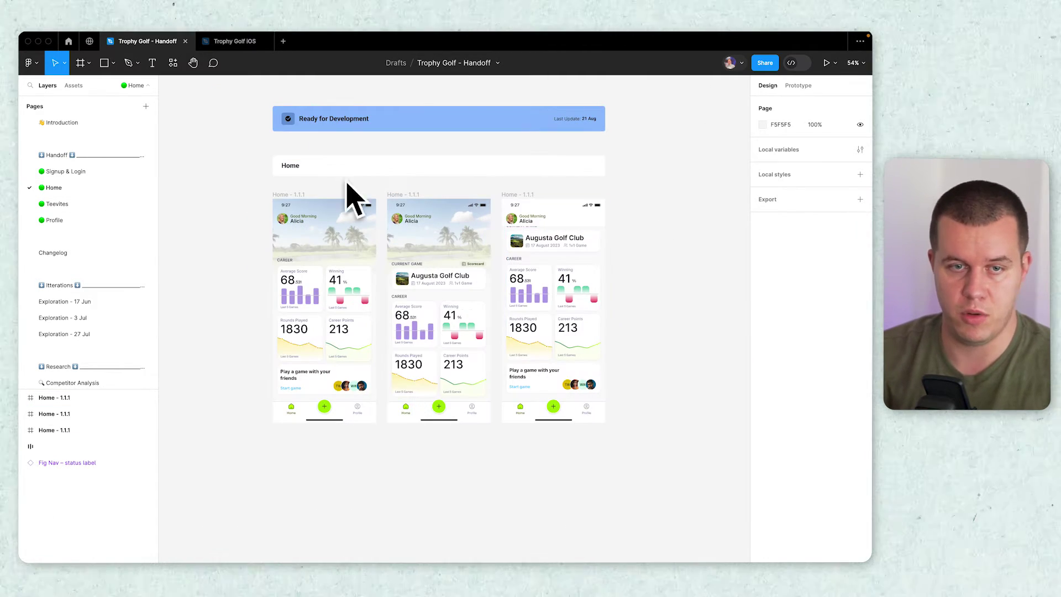
- Look over the Teevites page, then move on to the Profile page
click(68, 203)
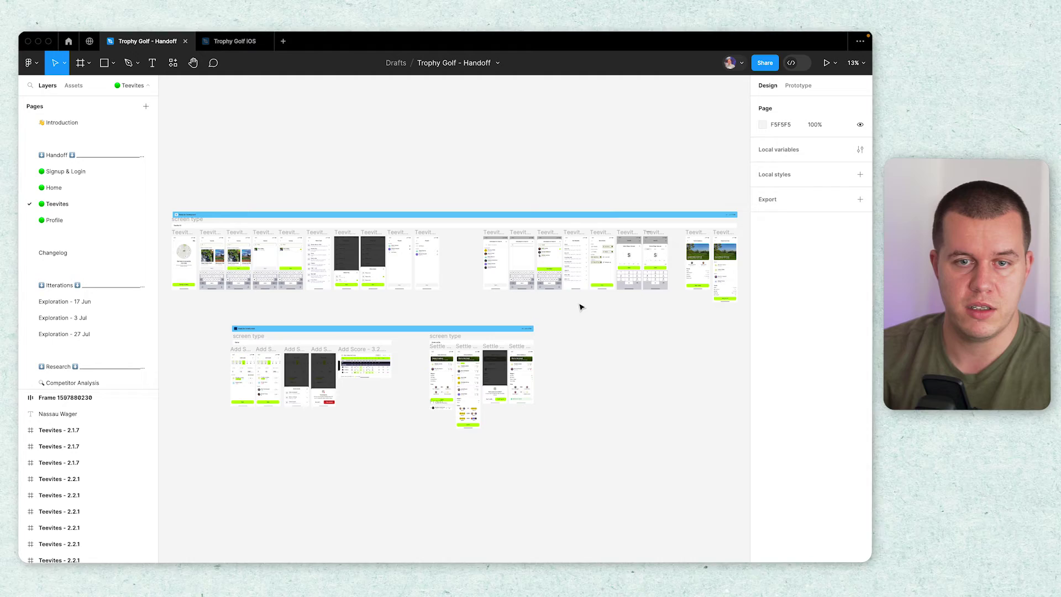
scroll(651, 333, right, 2)
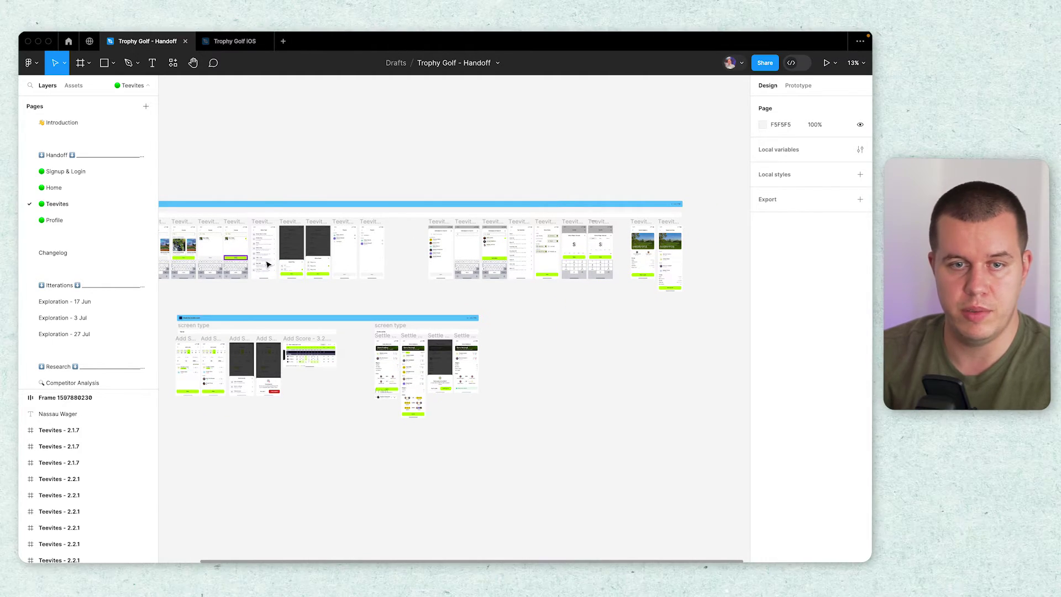
scroll(558, 301, left, 1)
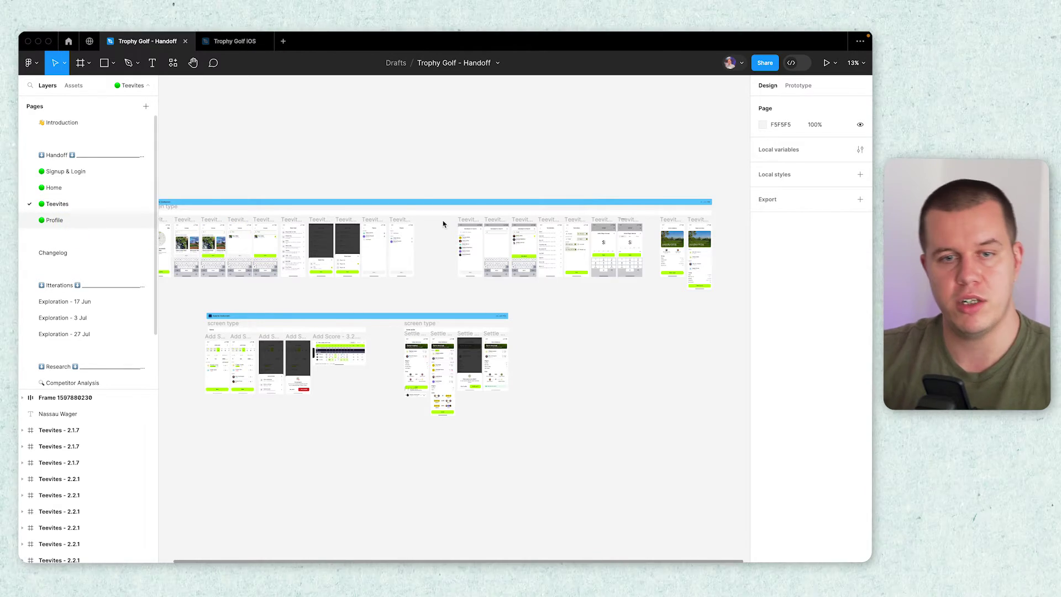
key(Page_Down)
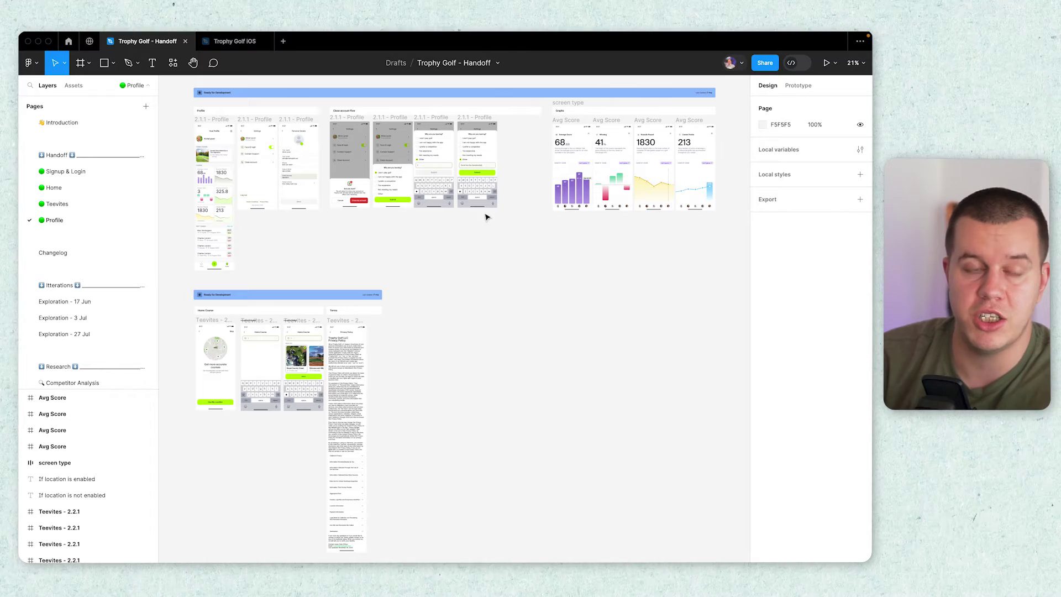
- Open the Changelog page and select the Players block with the new Scorecard button
click(52, 252)
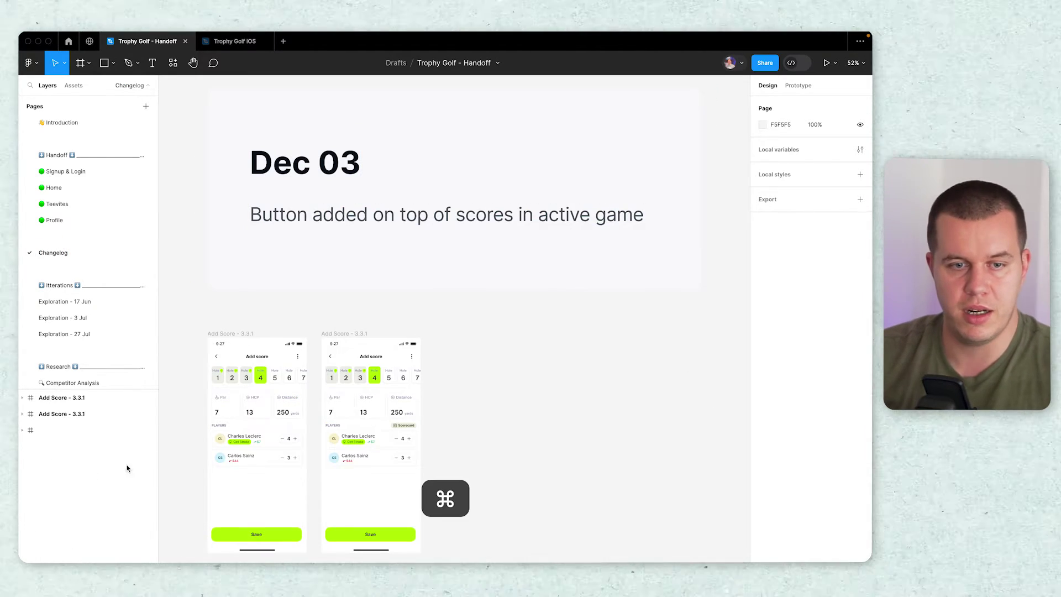
scroll(223, 448, up, 5)
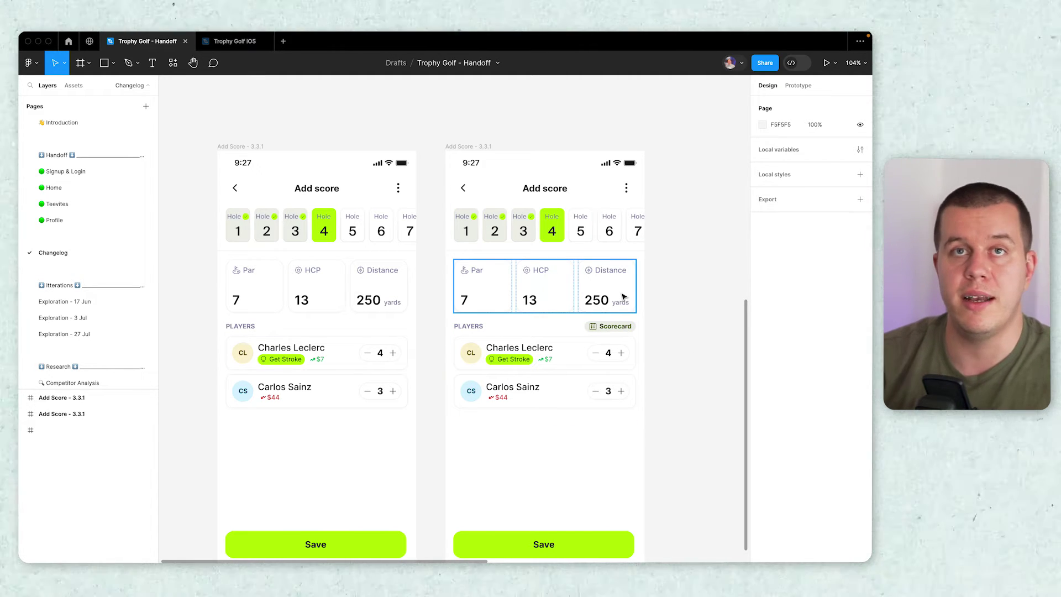
click(620, 327)
click(683, 330)
- Bring the Dec 03 changelog note and the Add Score – 3.3.1 screens into view
scroll(684, 330, down, 3)
drag(684, 330, 541, 346)
scroll(552, 311, down, 2)
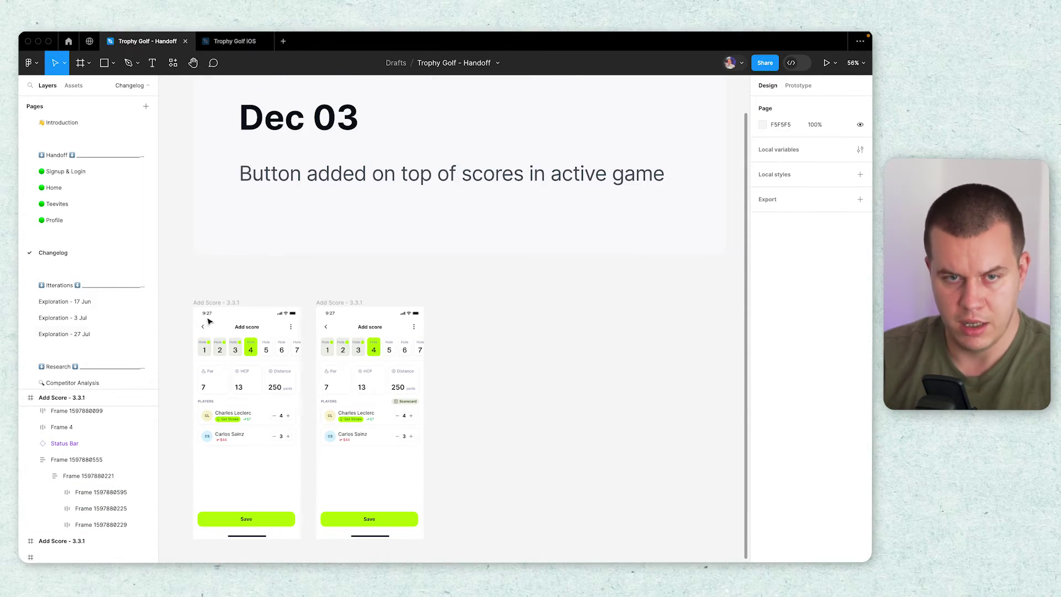
scroll(532, 381, down, 3)
scroll(532, 380, right, 4)
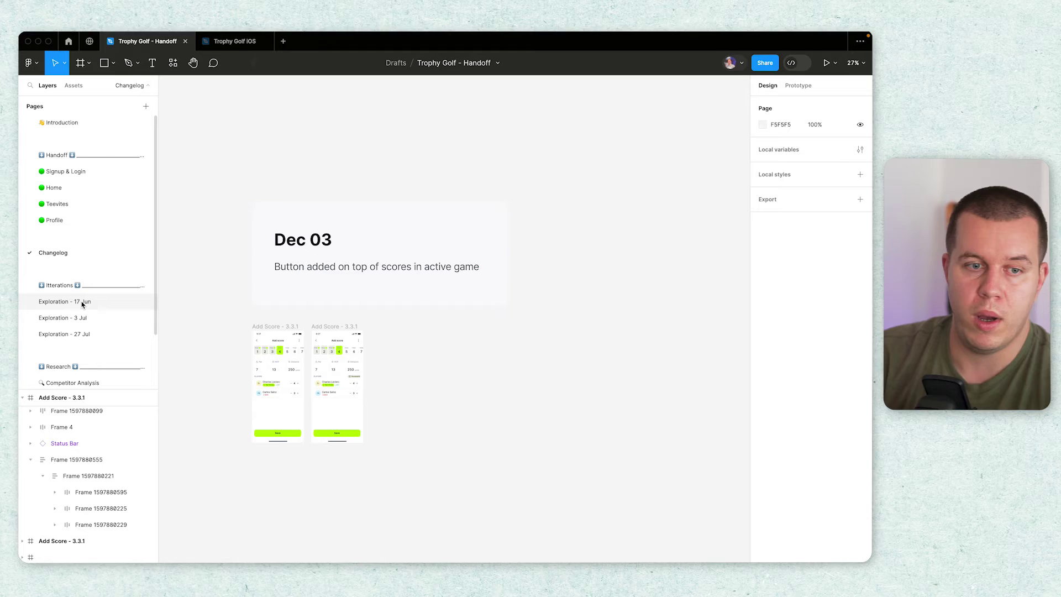
scroll(83, 301, down, 1)
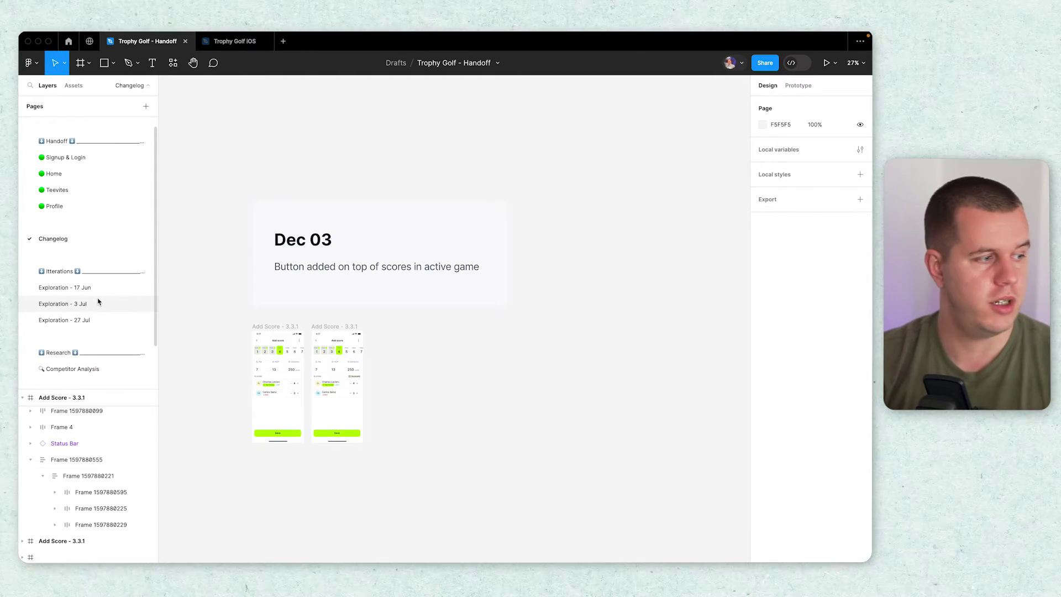
- Open the Exploration - 17 Jun page and look around its screens
click(69, 287)
scroll(616, 326, down, 2)
scroll(495, 315, right, 10)
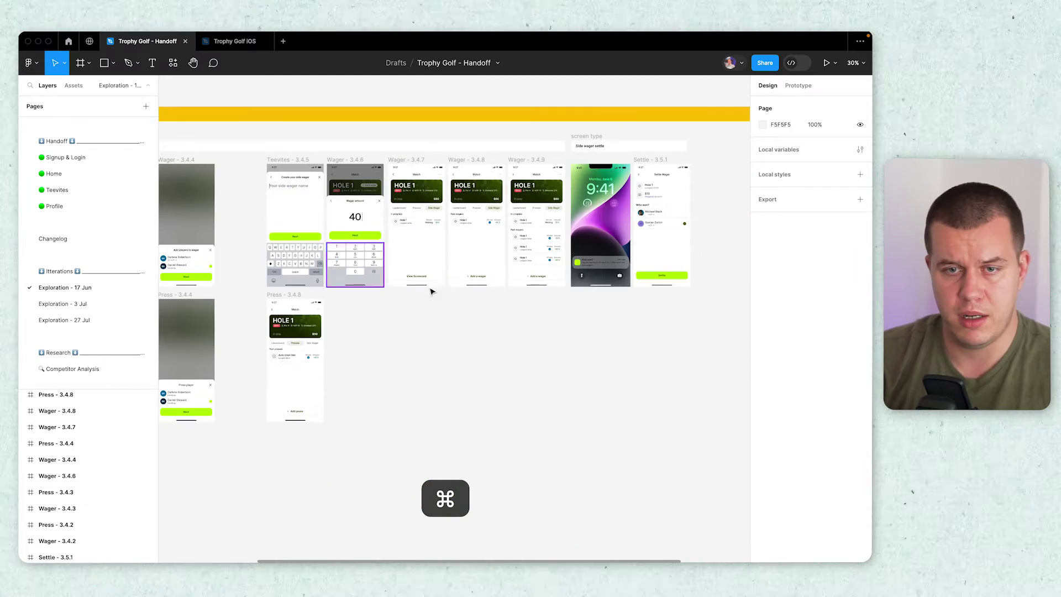
scroll(529, 314, down, 2)
scroll(497, 329, left, 2)
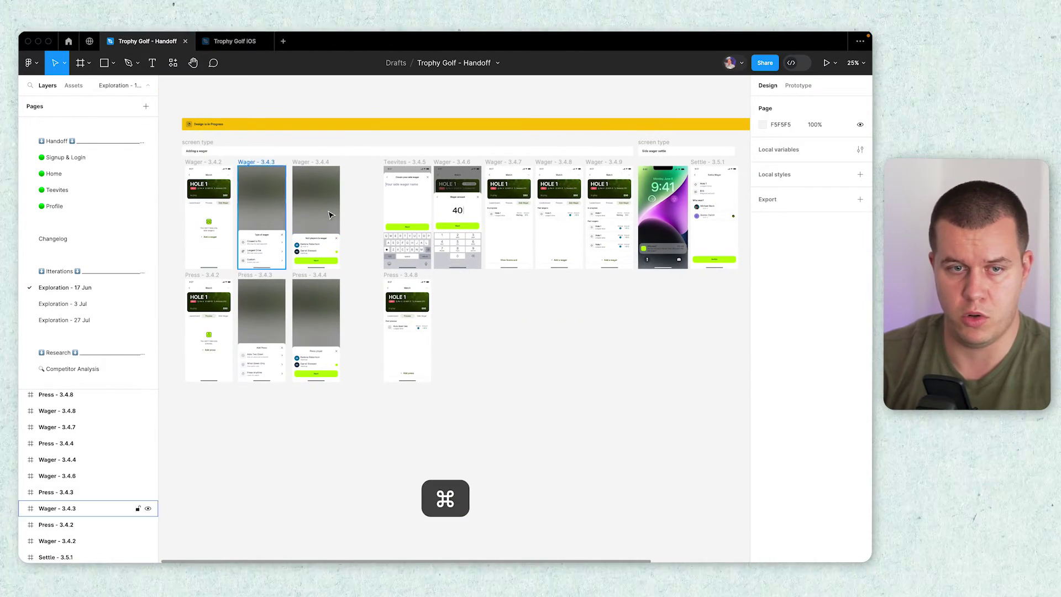
- Open the Exploration - 3 Jul iteration page and browse its screens
click(83, 304)
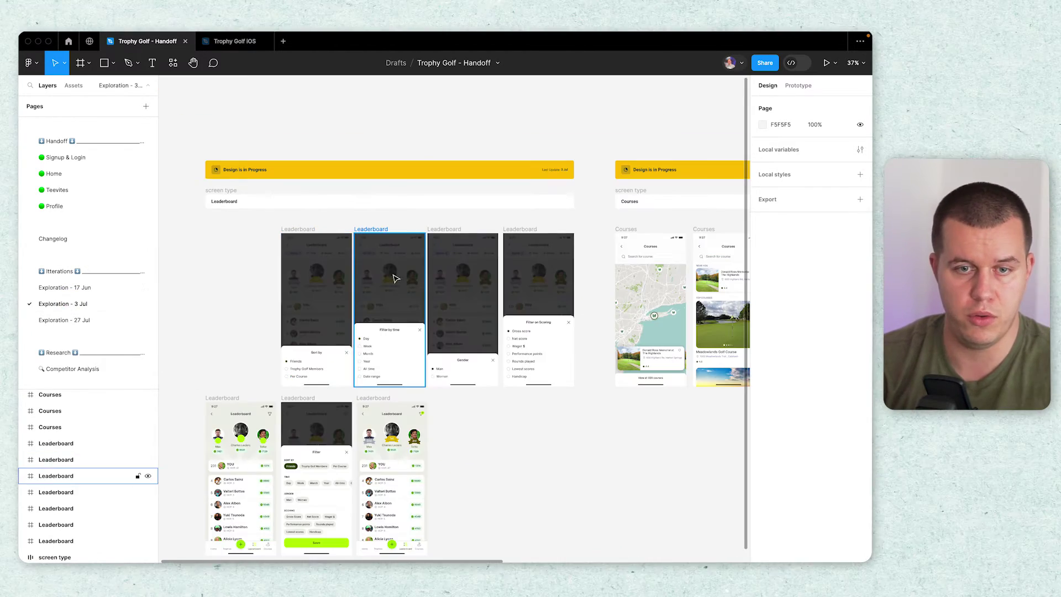
scroll(467, 360, down, 2)
scroll(467, 360, right, 5)
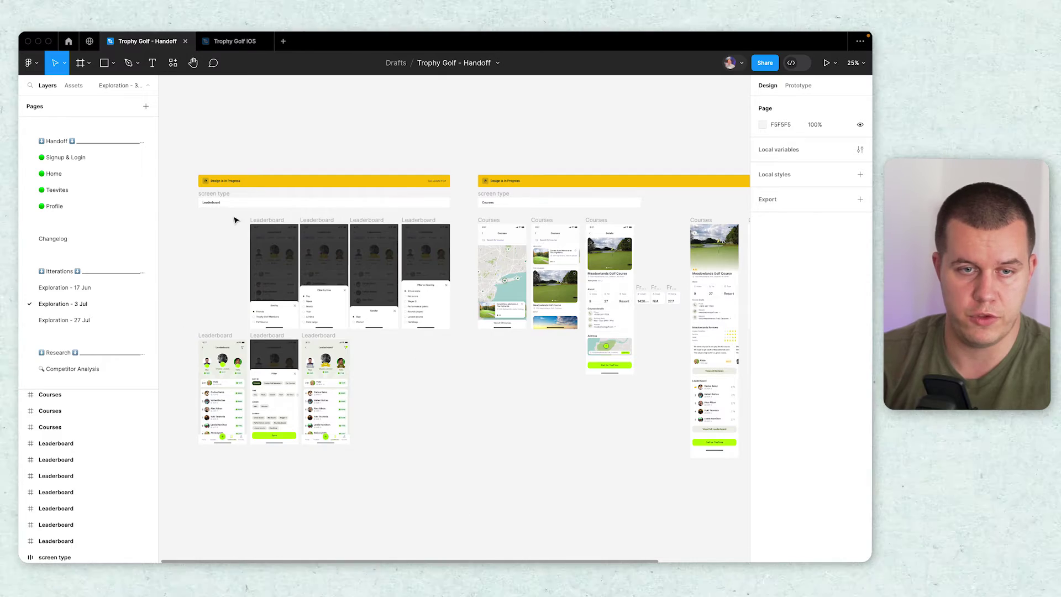
scroll(206, 277, up, 4)
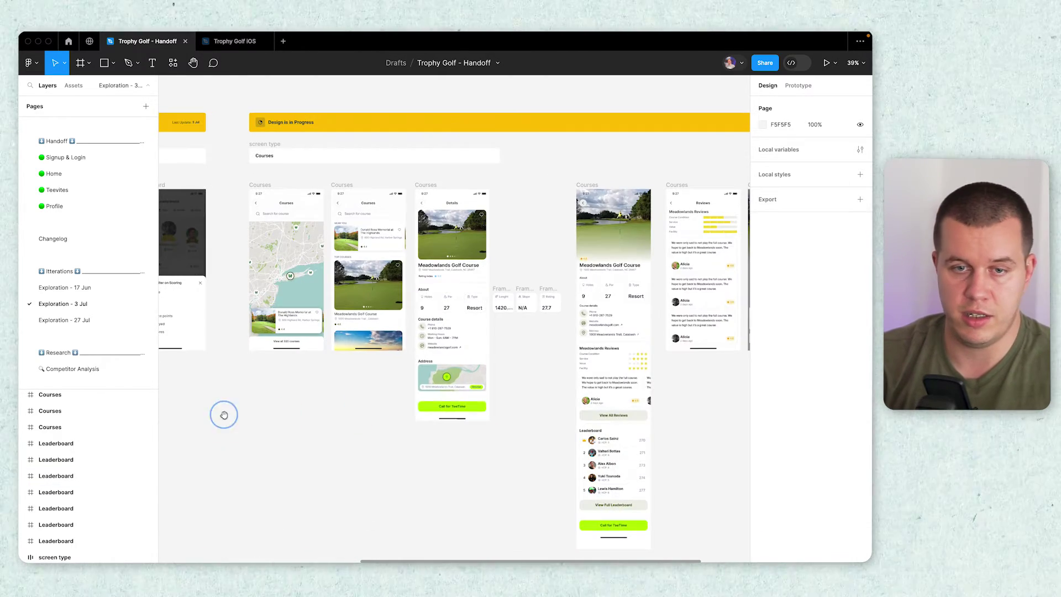
scroll(464, 331, down, 2)
scroll(464, 331, right, 3)
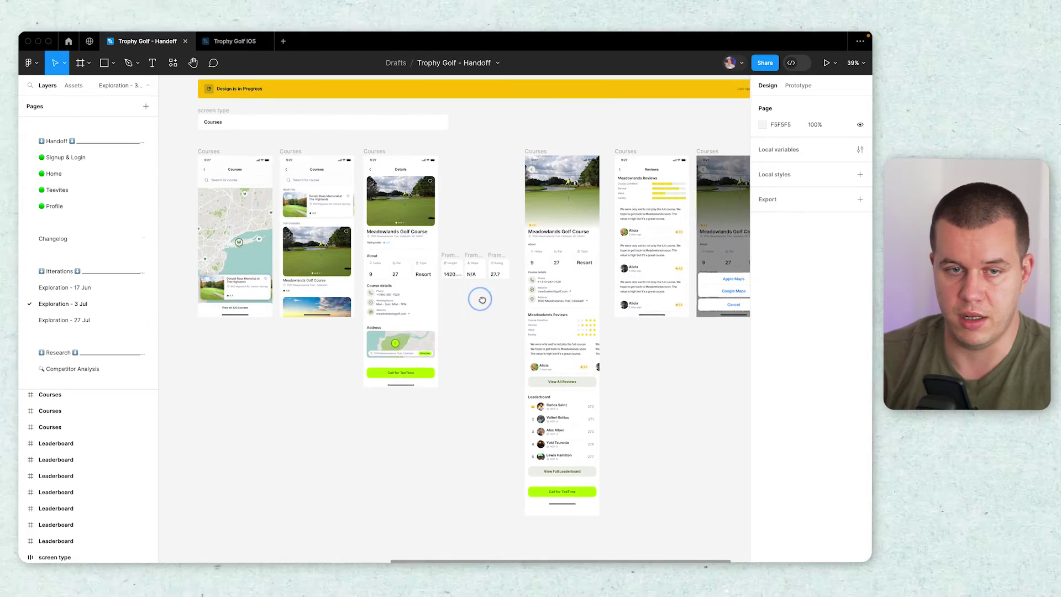
scroll(482, 299, down, 2)
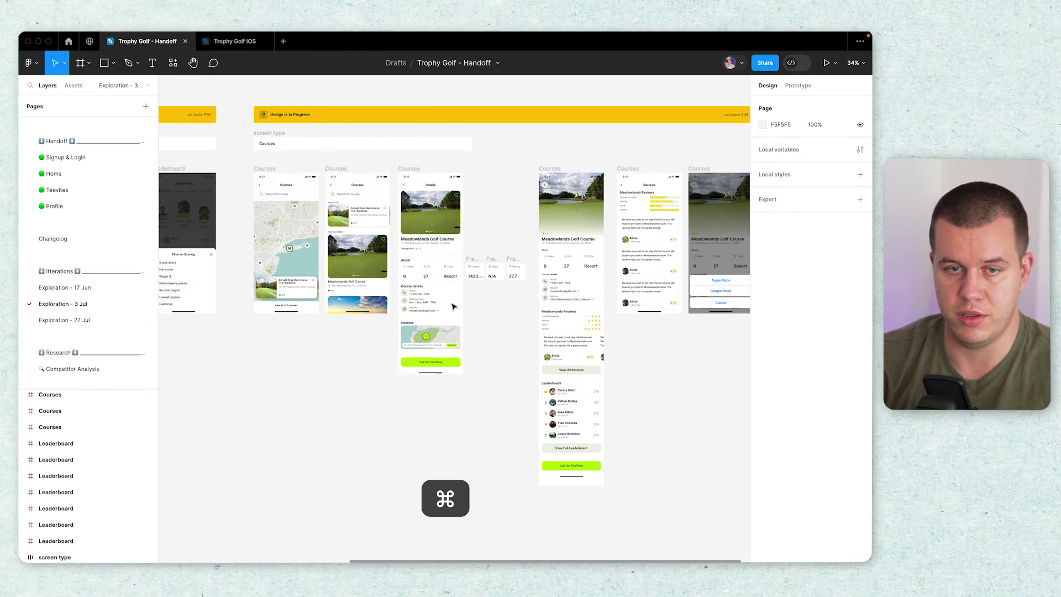
- View the Exploration - 27 Jul page, then compare it with the Teevites handoff page
click(70, 320)
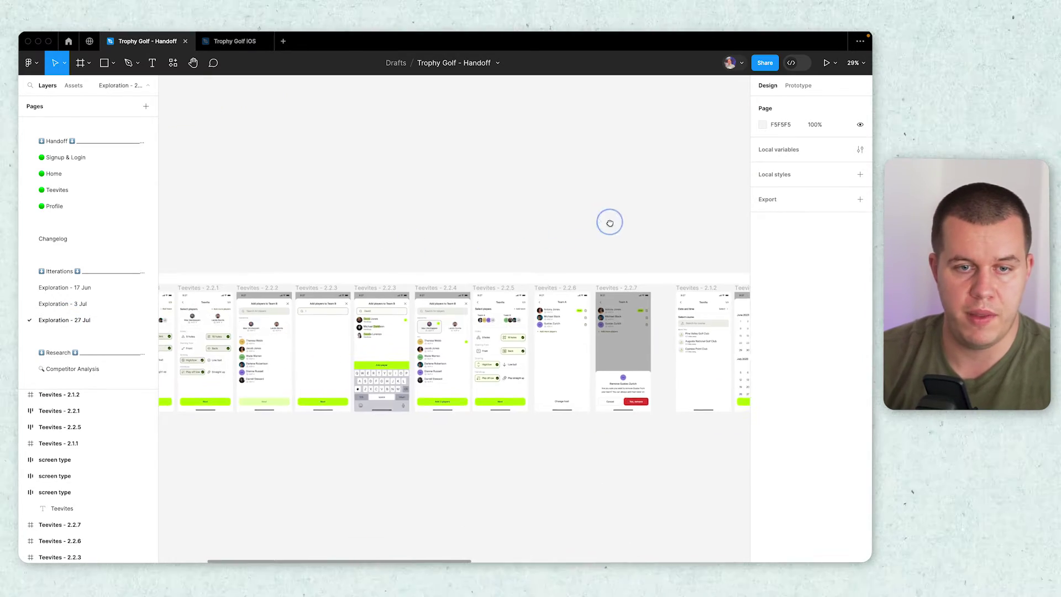
scroll(463, 284, down, 3)
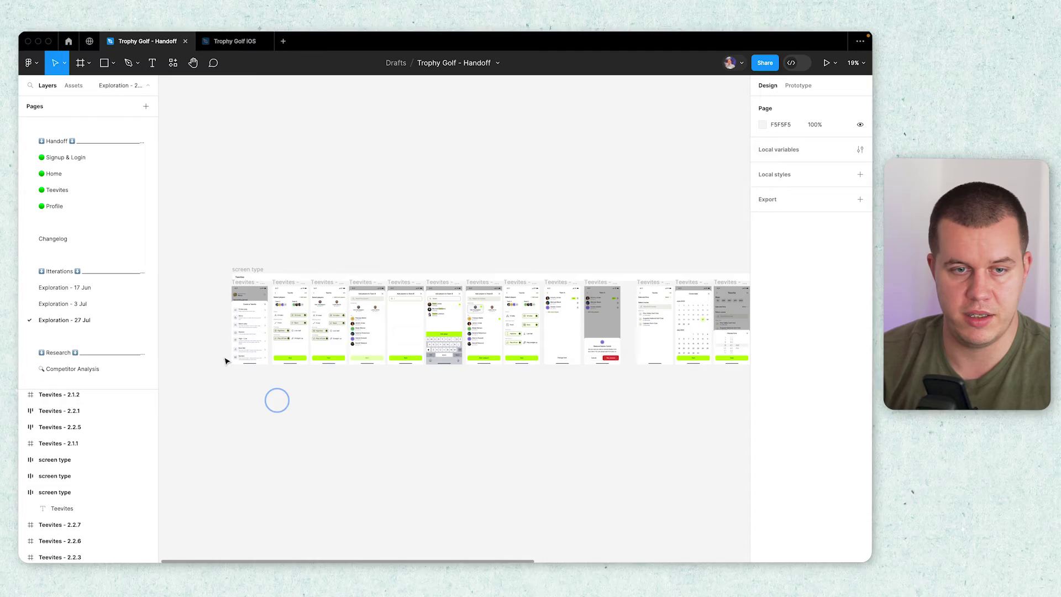
scroll(260, 326, up, 5)
click(47, 188)
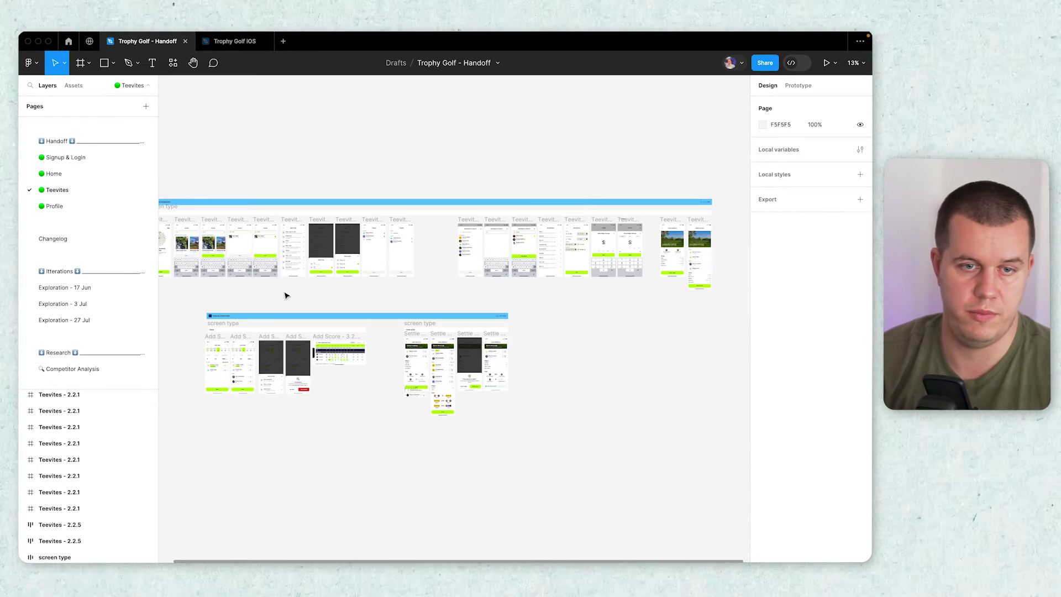
- Rename the Exploration - 27 Jul page to '[ENG-1234] - Exploration - 27 Jul'
click(93, 325)
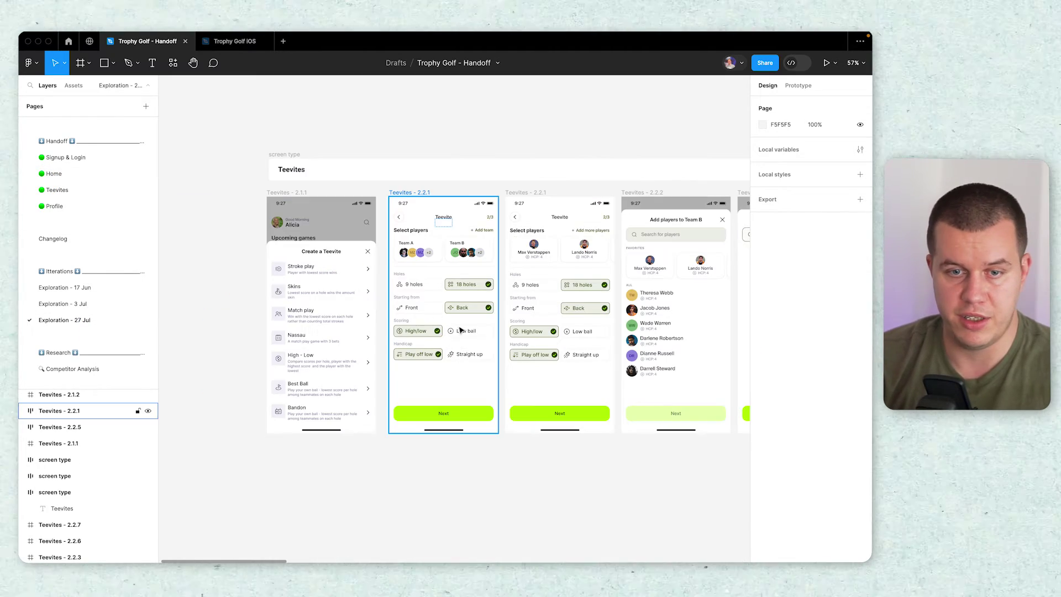
double_click(75, 324)
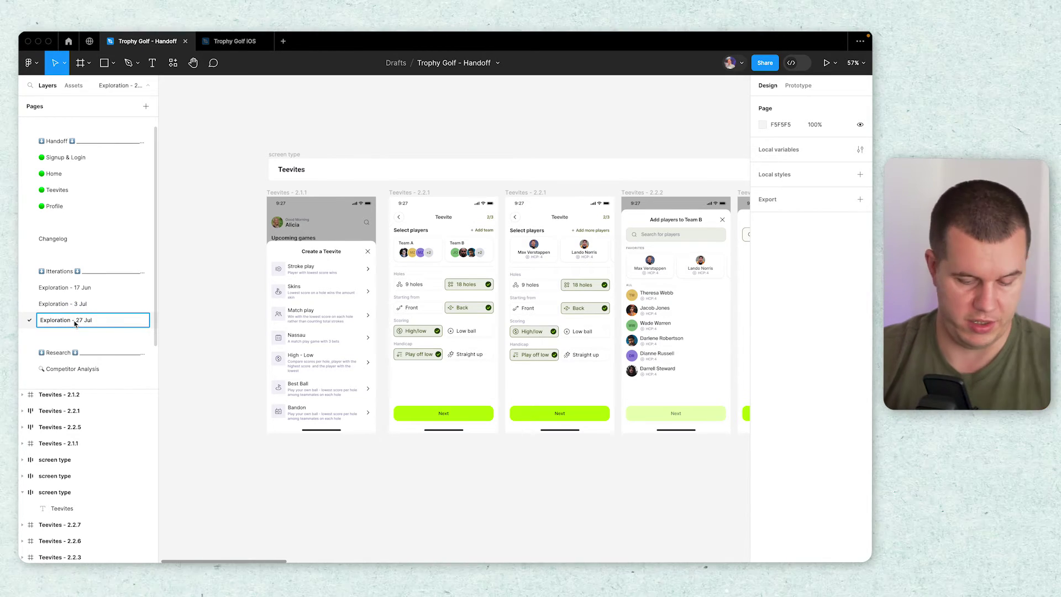
key(Up)
text([ENG)
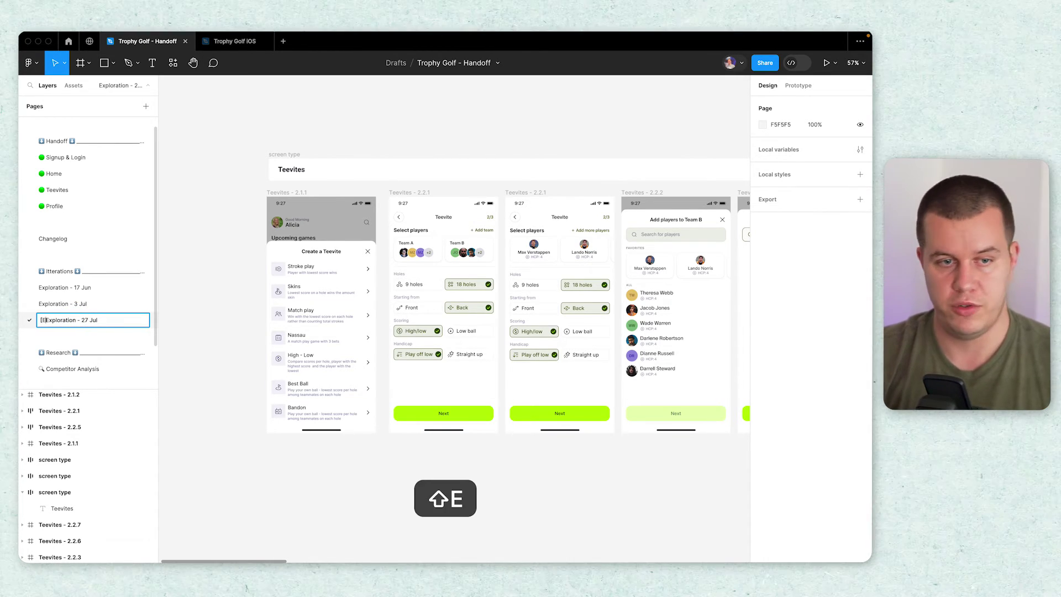
text(-1234)
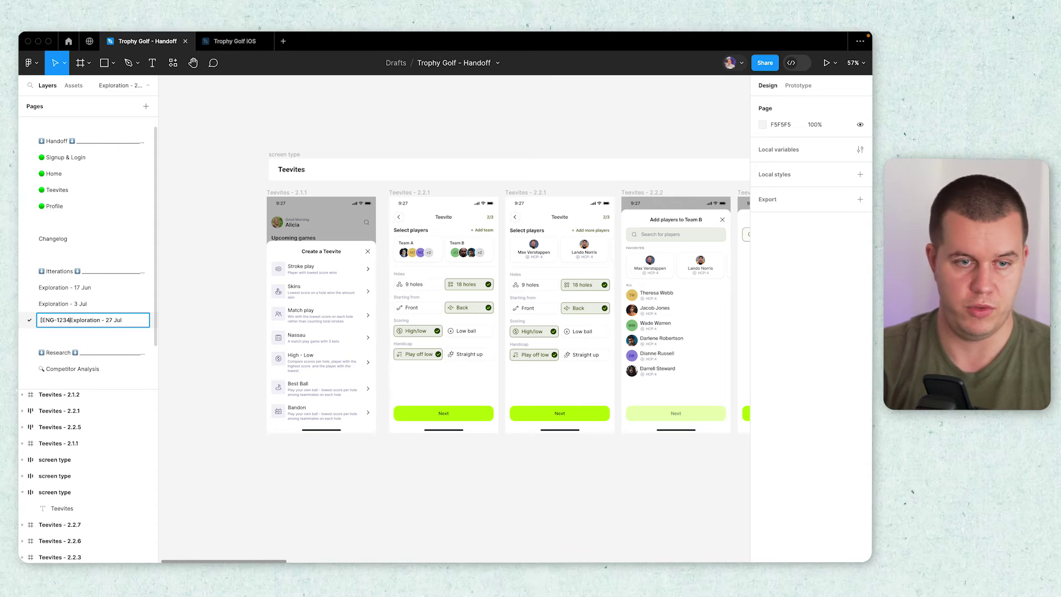
text(] -)
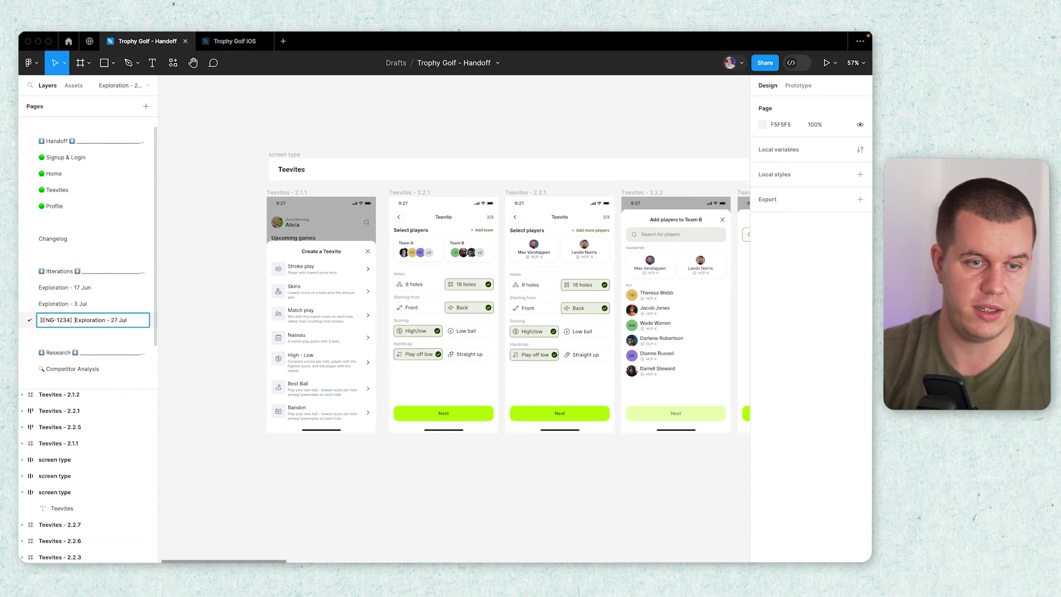
click(83, 301)
click(77, 327)
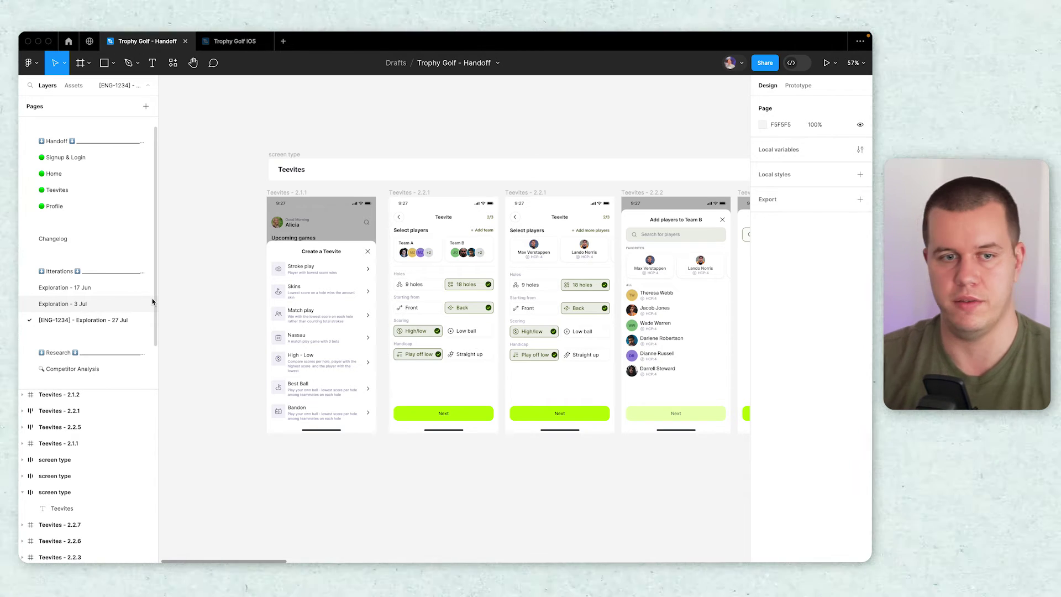
click(173, 62)
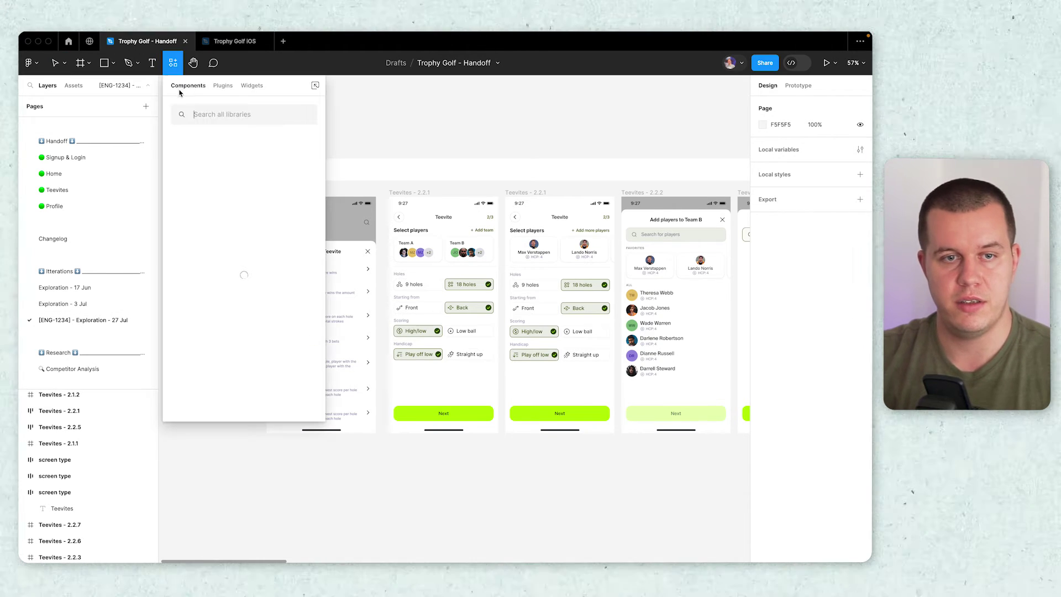
click(223, 85)
click(217, 112)
text(jira)
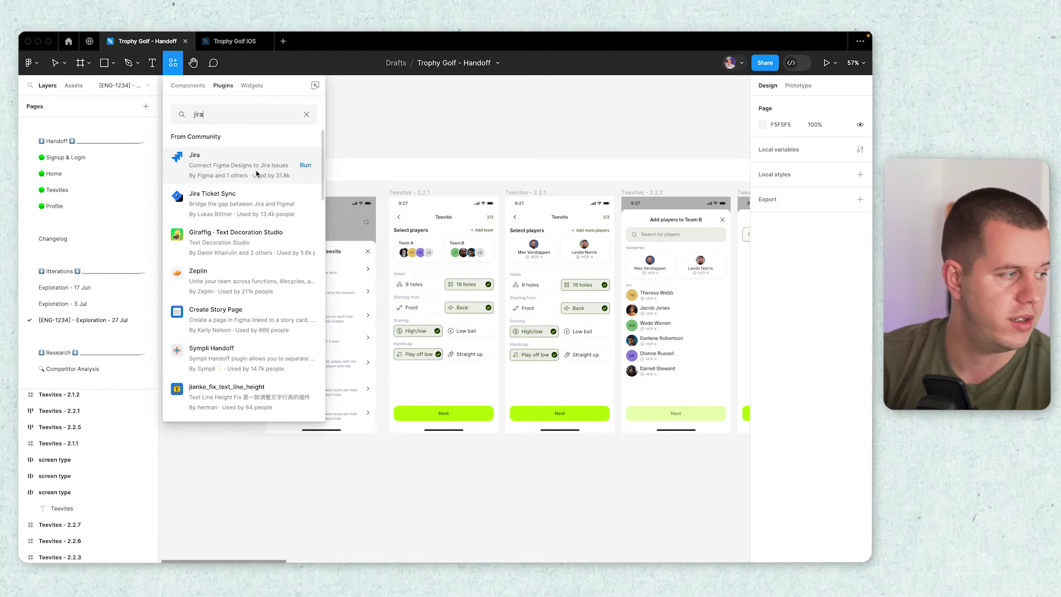
click(408, 149)
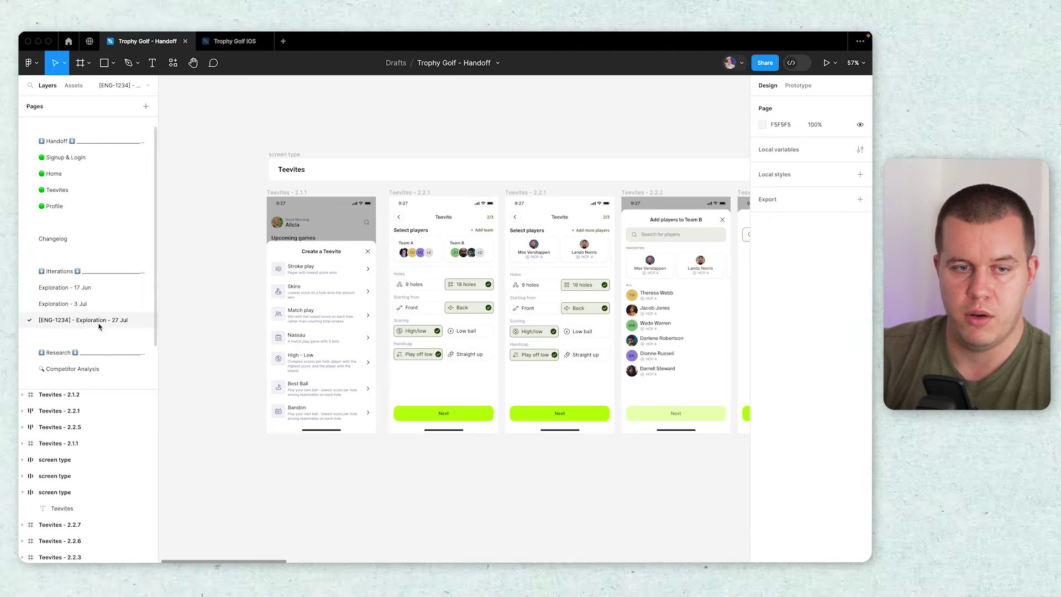
- Step through the Iterations, 17 Jun, 3 Jul and [ENG-1234] pages, ending on Exploration - 17 Jun
click(59, 272)
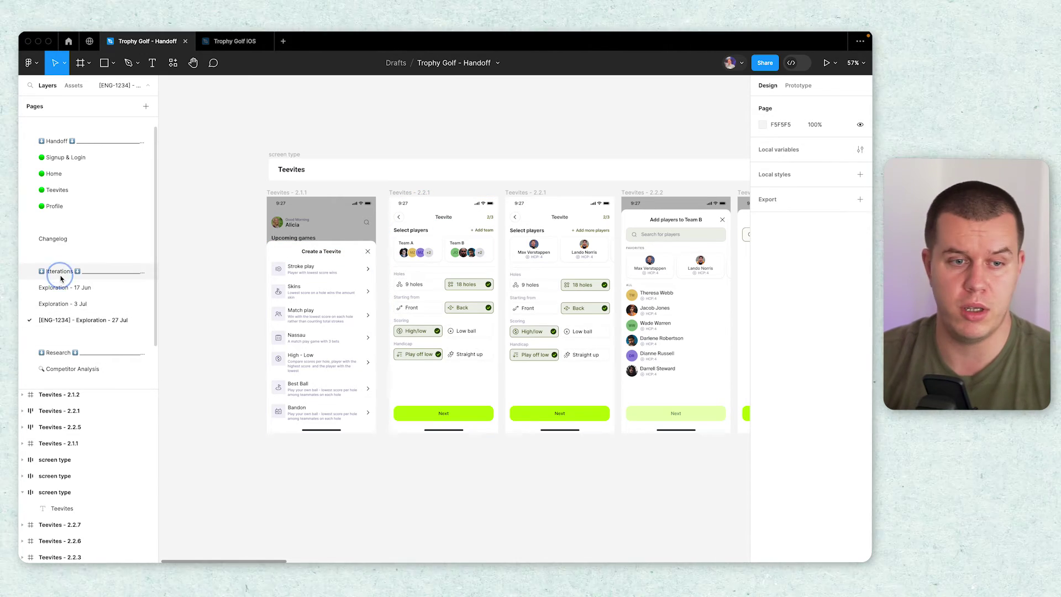
click(66, 289)
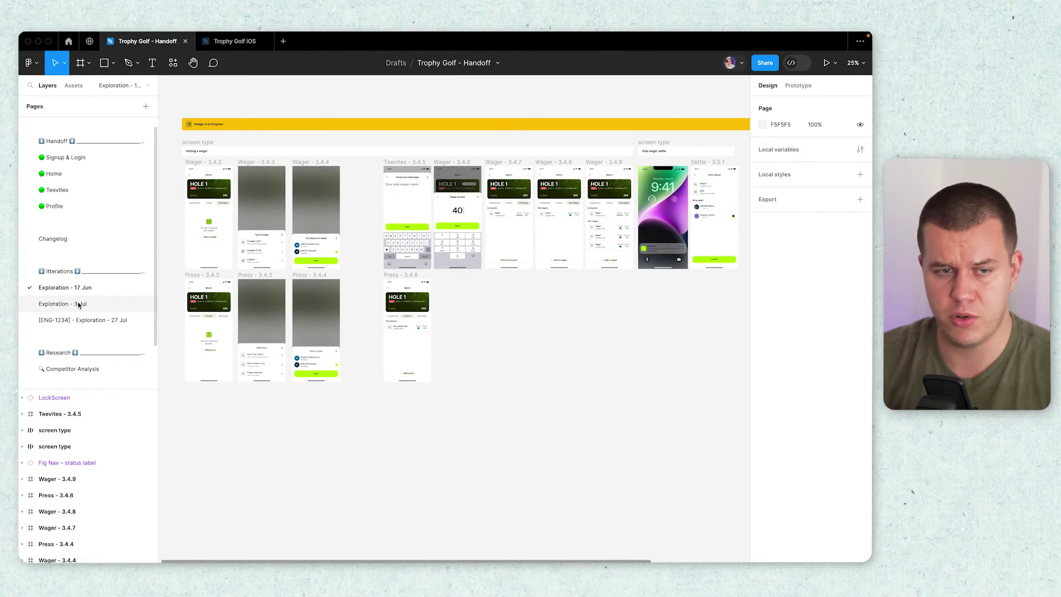
click(77, 304)
click(81, 322)
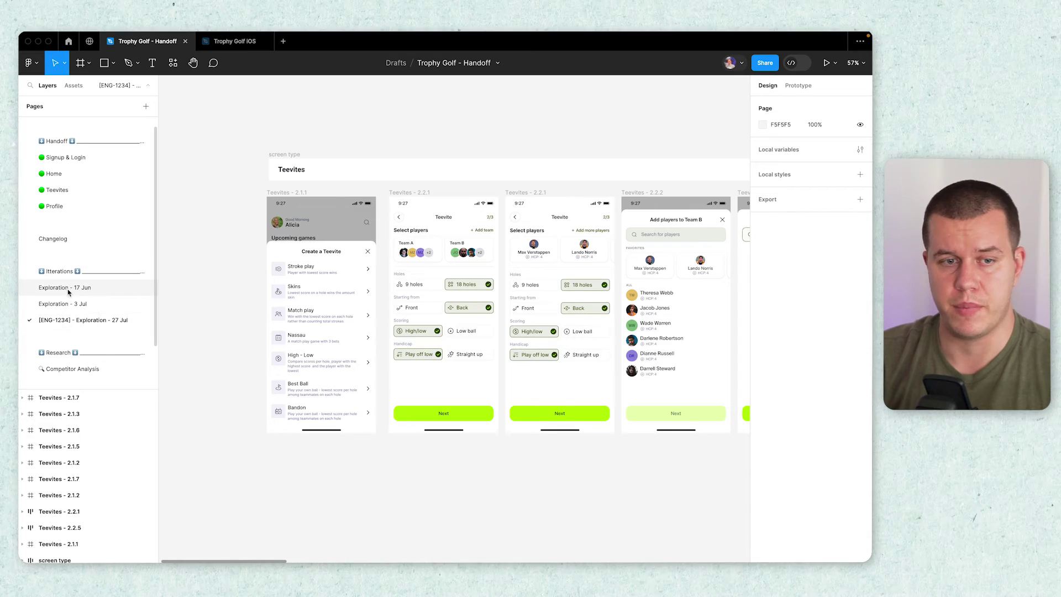
click(72, 289)
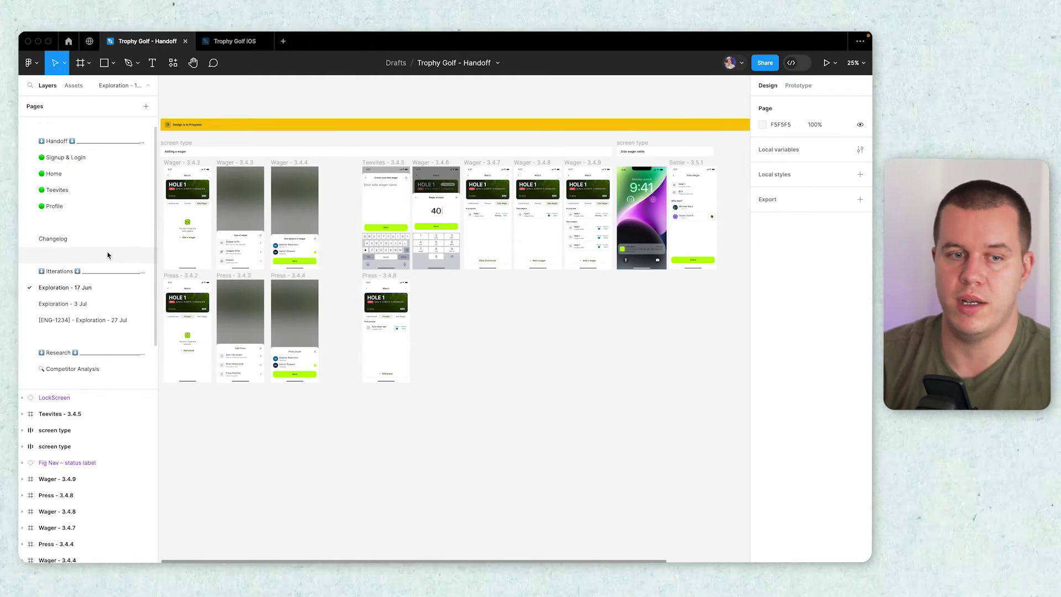
- Open the Competitor Analysis page and view the Dialect, Chin Mobile, Hole19Golf and LoopGolf rows, selecting Chin Mobile
scroll(105, 307, down, 2)
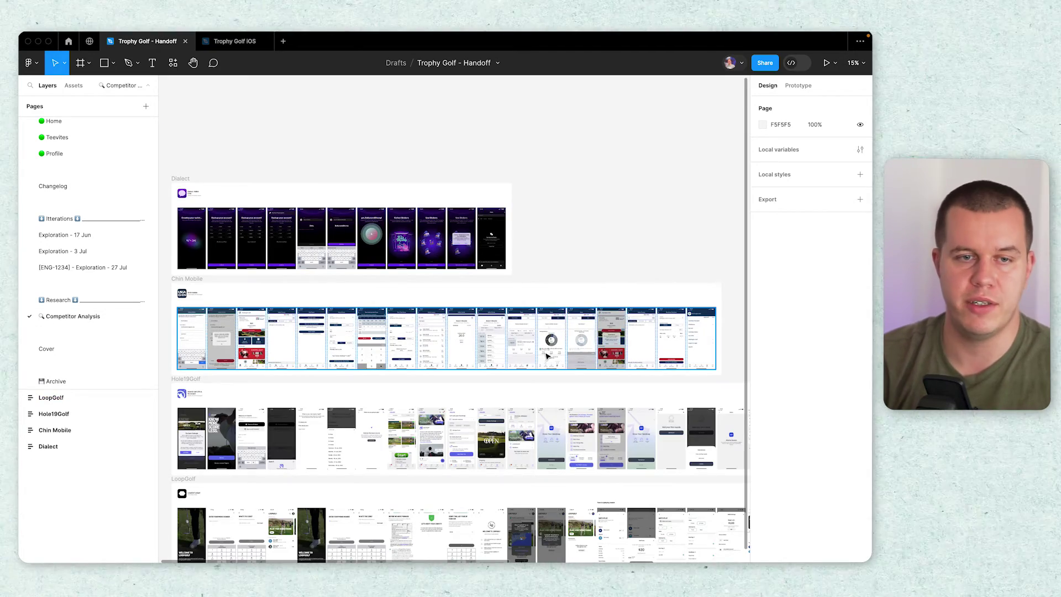
scroll(547, 356, down, 2)
scroll(586, 166, down, 3)
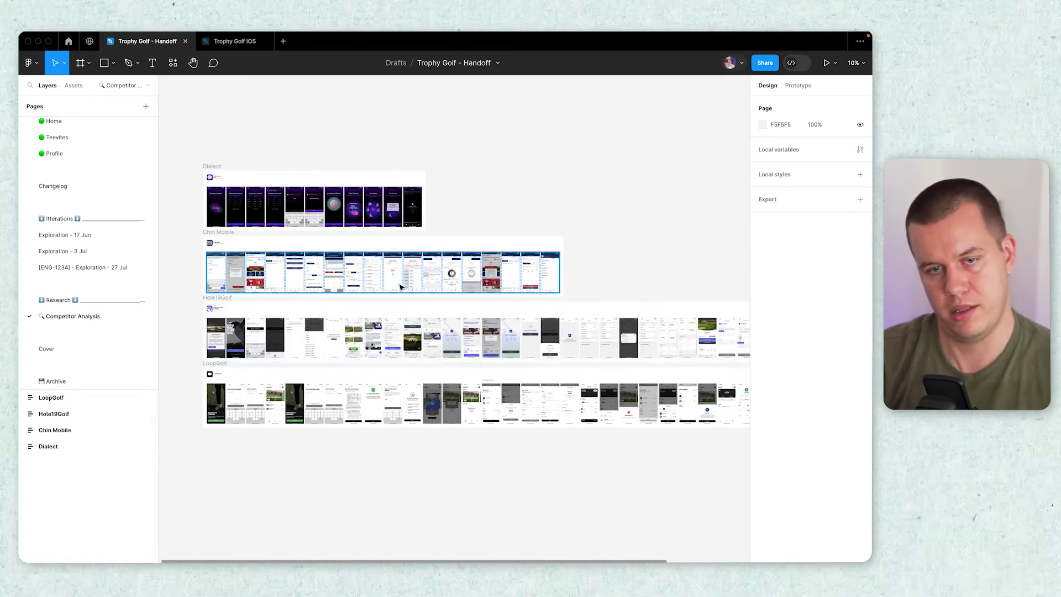
scroll(514, 445, right, 3)
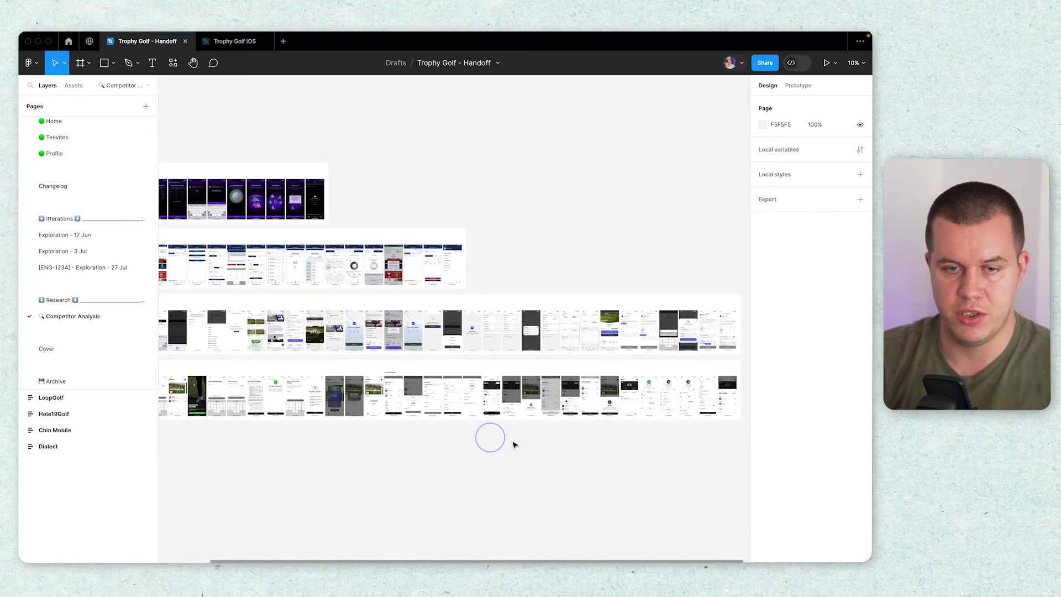
scroll(497, 447, left, 2)
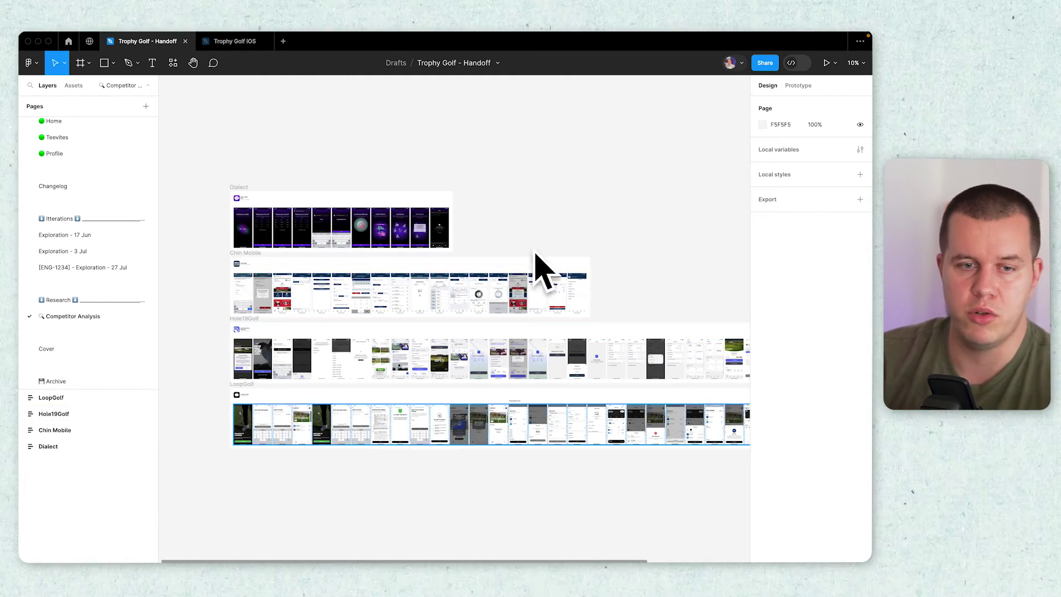
click(519, 269)
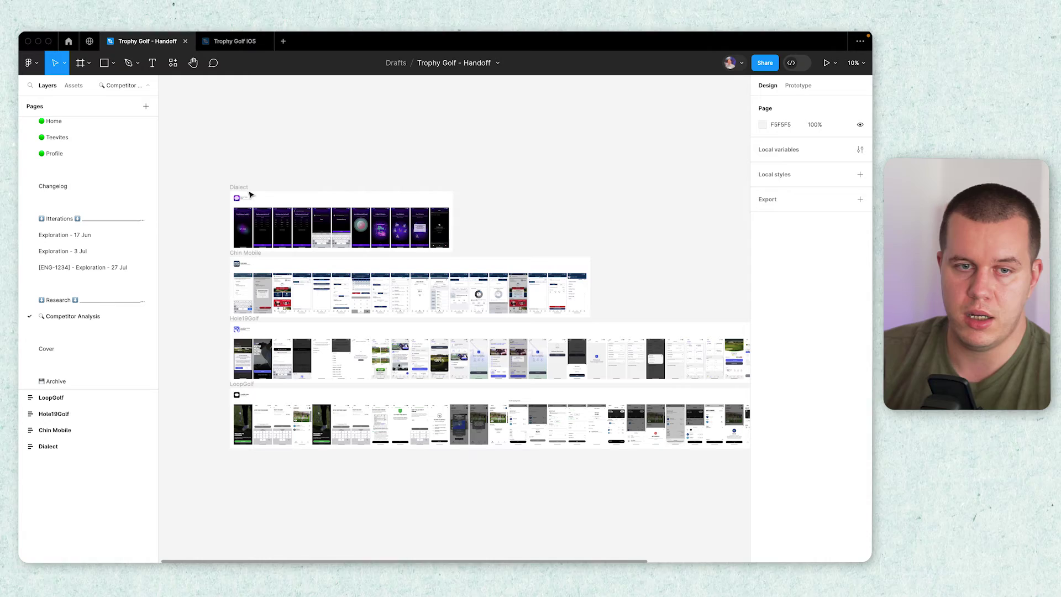
scroll(102, 152, up, 3)
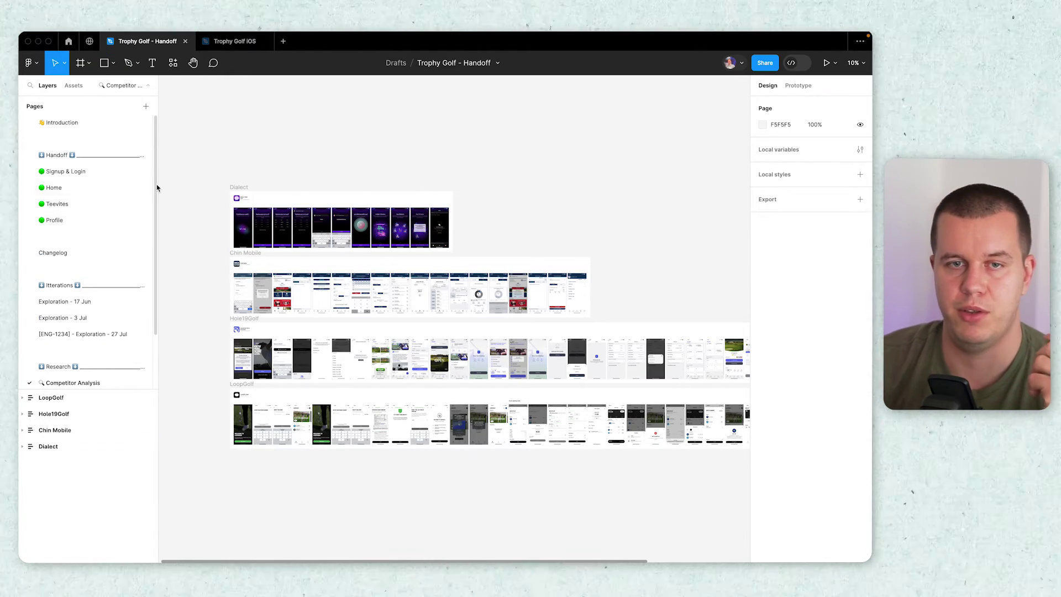
- Switch to the Signup & Login page to review its Email, Phone Verification and login flows
click(94, 172)
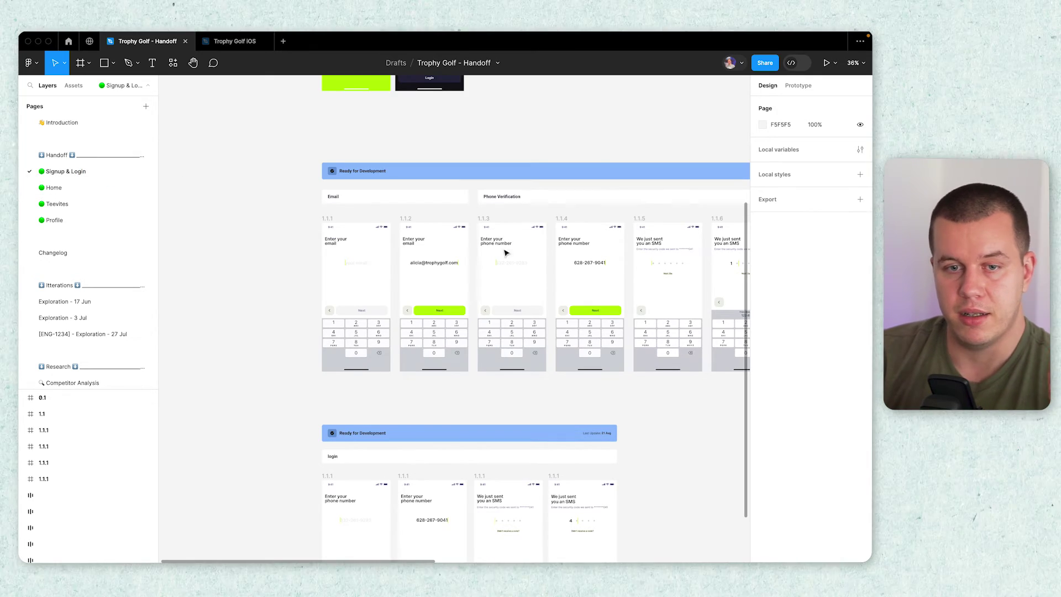
mouse_move(352, 34)
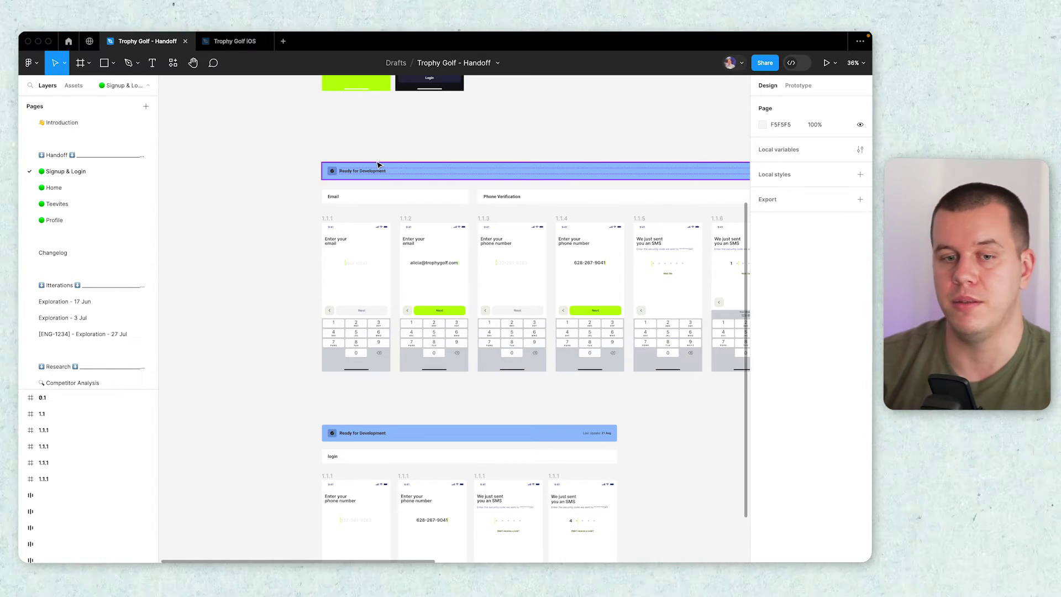
- Open the Cover page and inspect the Trophy Golf title and 11 NOV 23 date group
scroll(72, 310, down, 3)
click(91, 329)
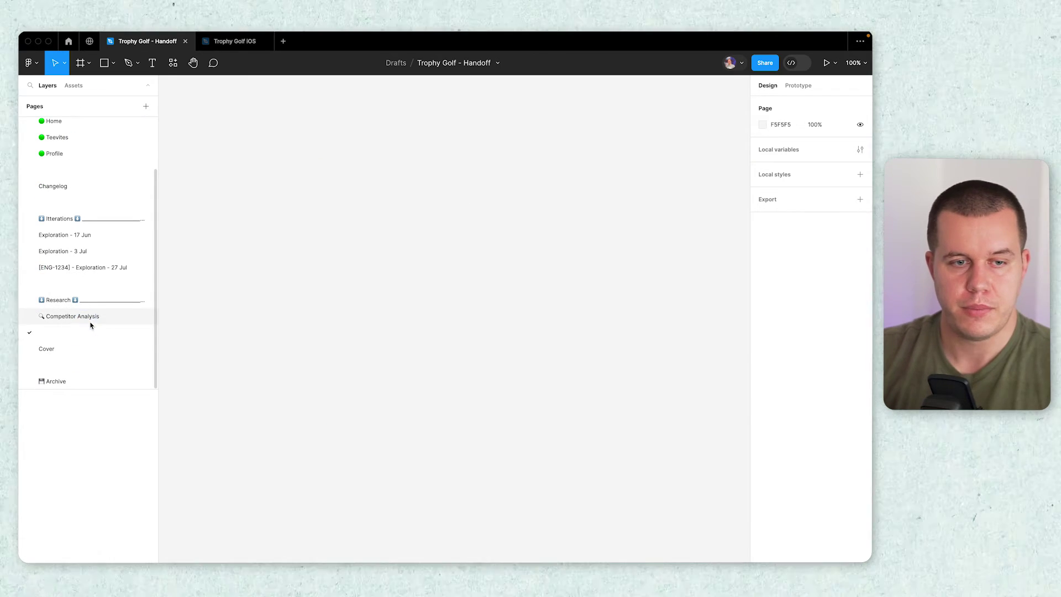
click(81, 349)
click(475, 376)
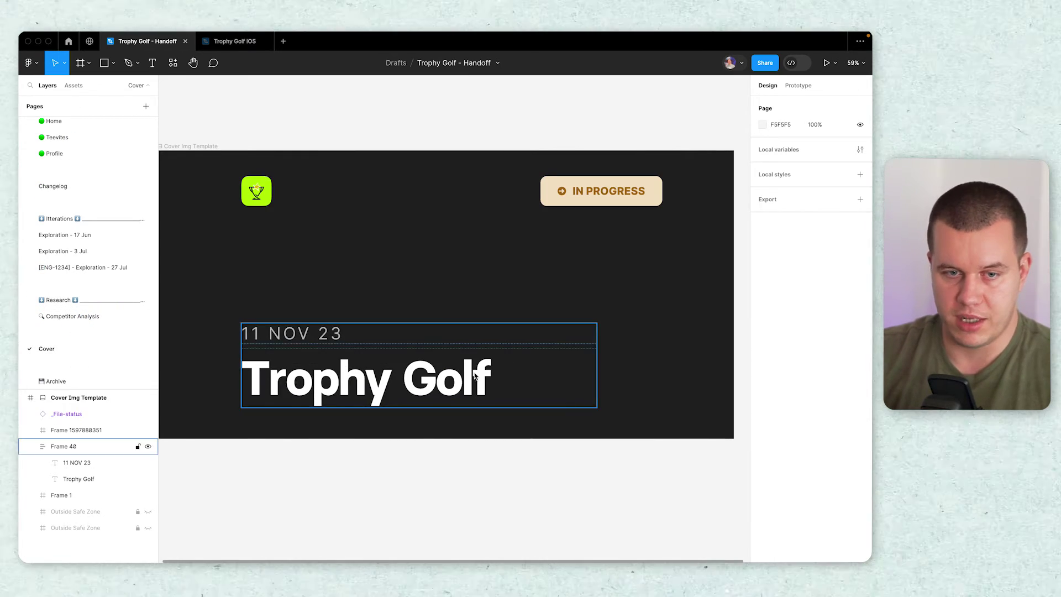
key(Escape)
scroll(474, 376, left, 2)
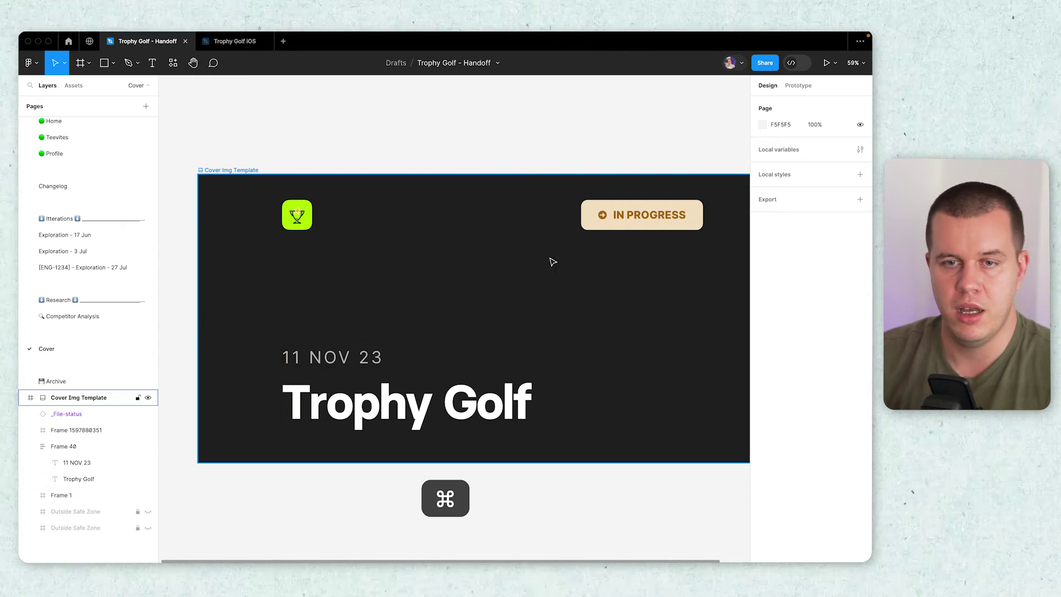
- Open the Archive page, zoom in, and inspect the tab bar of the third Home screen
click(91, 379)
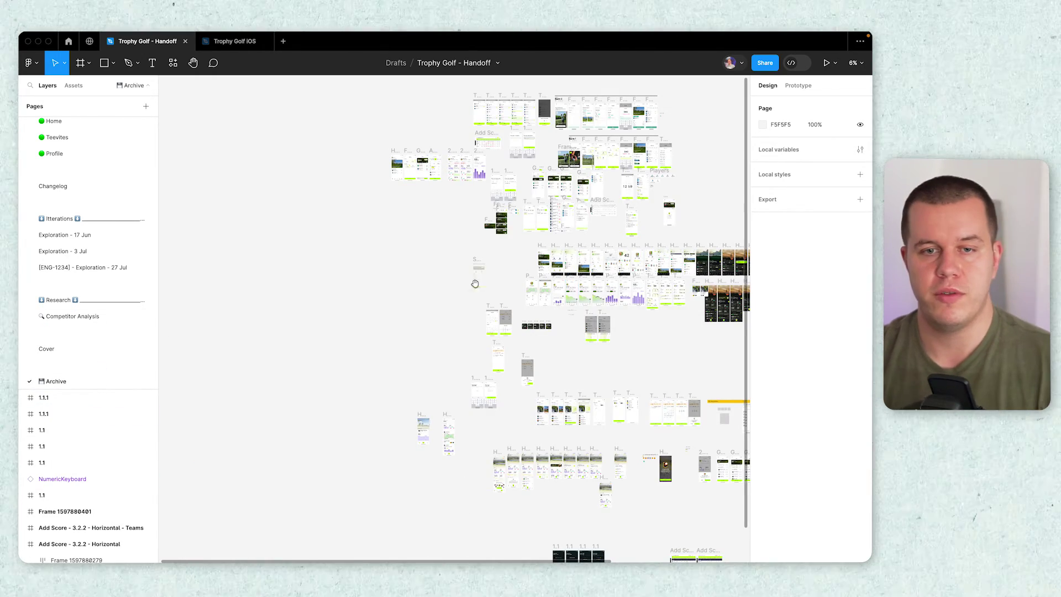
scroll(387, 260, up, 2)
scroll(535, 343, up, 3)
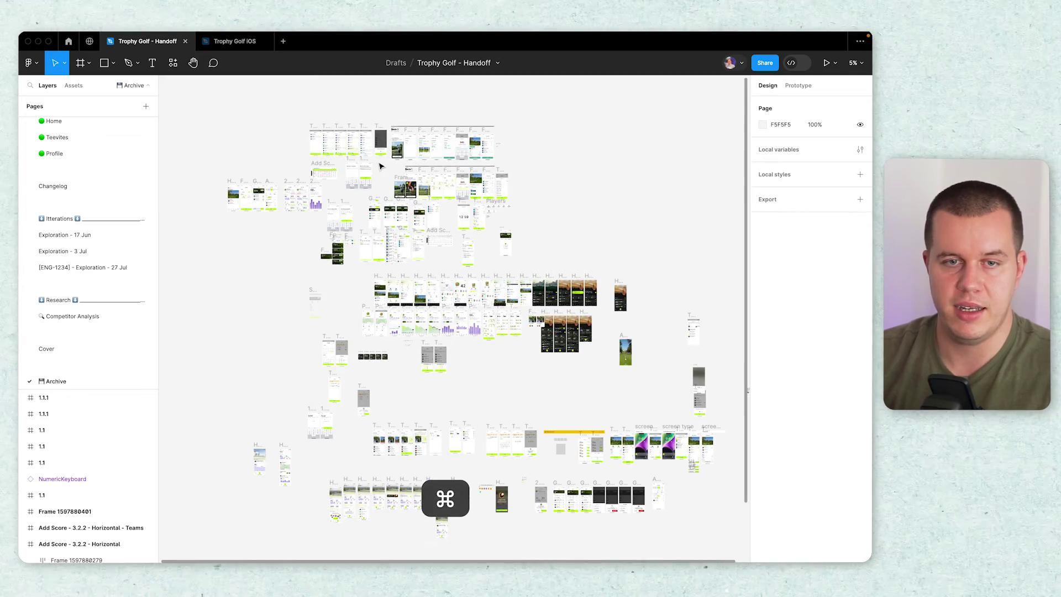
scroll(308, 240, up, 6)
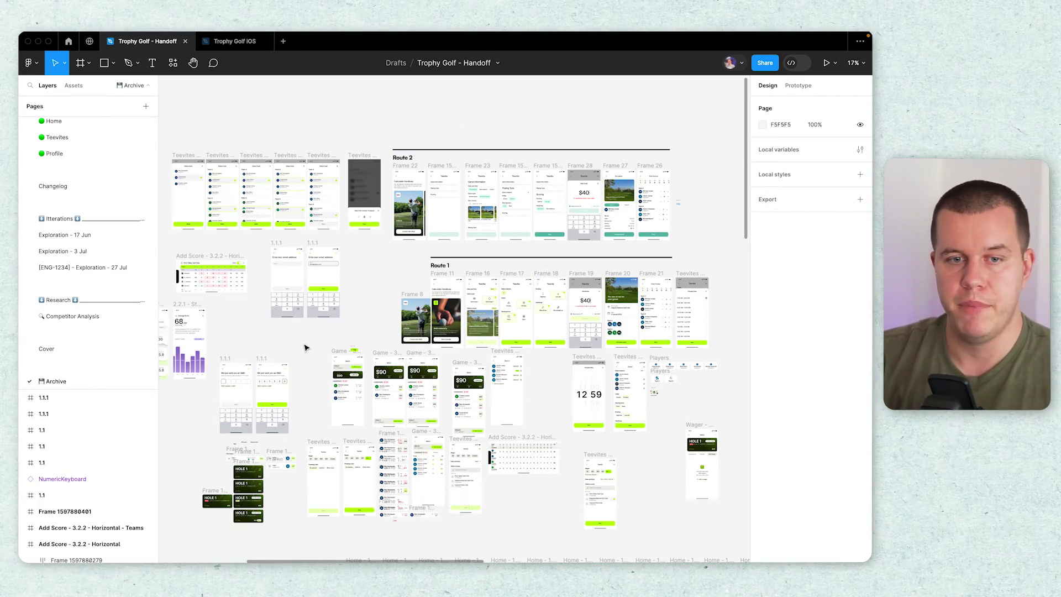
scroll(376, 352, down, 3)
scroll(376, 352, down, 10)
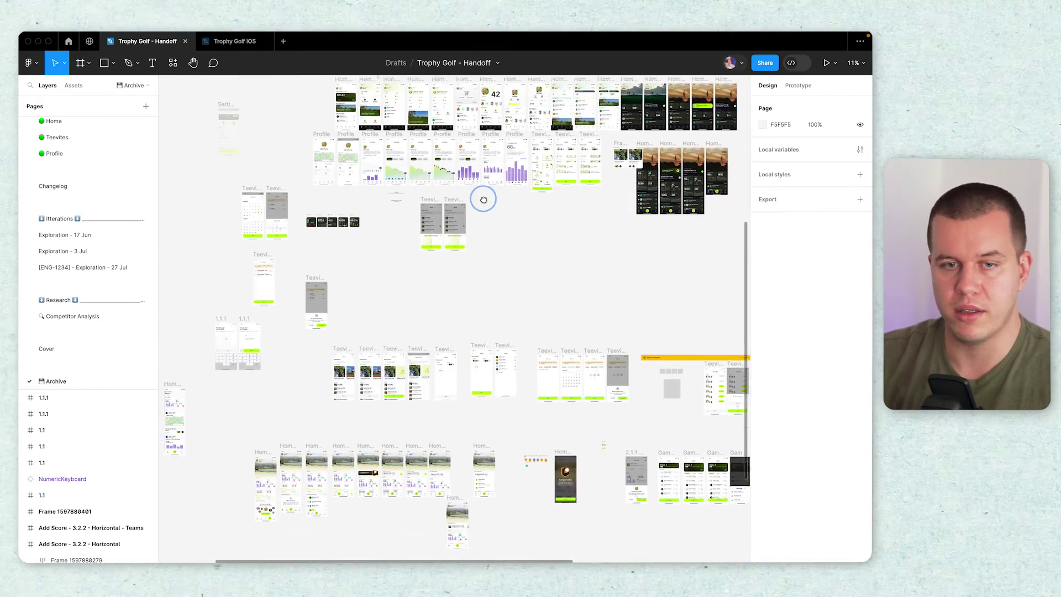
scroll(441, 372, up, 3)
scroll(578, 394, up, 10)
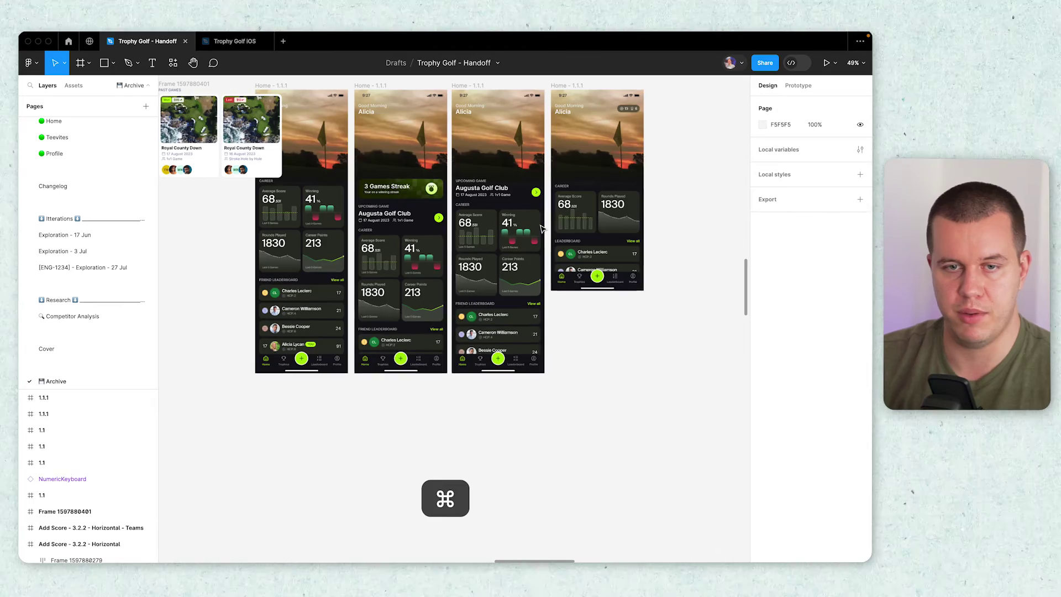
scroll(329, 207, up, 5)
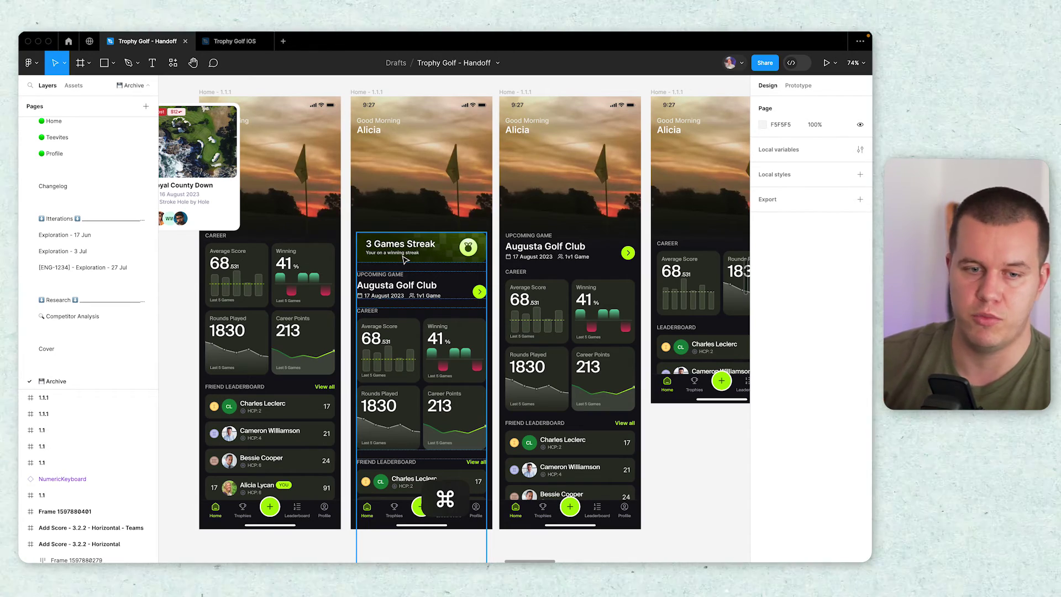
click(635, 512)
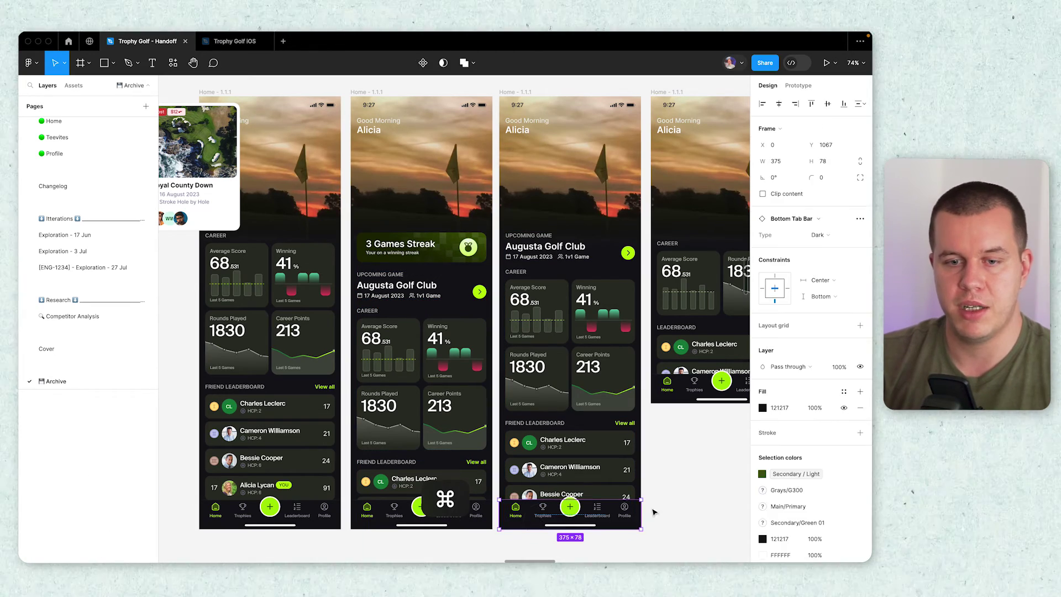
click(714, 490)
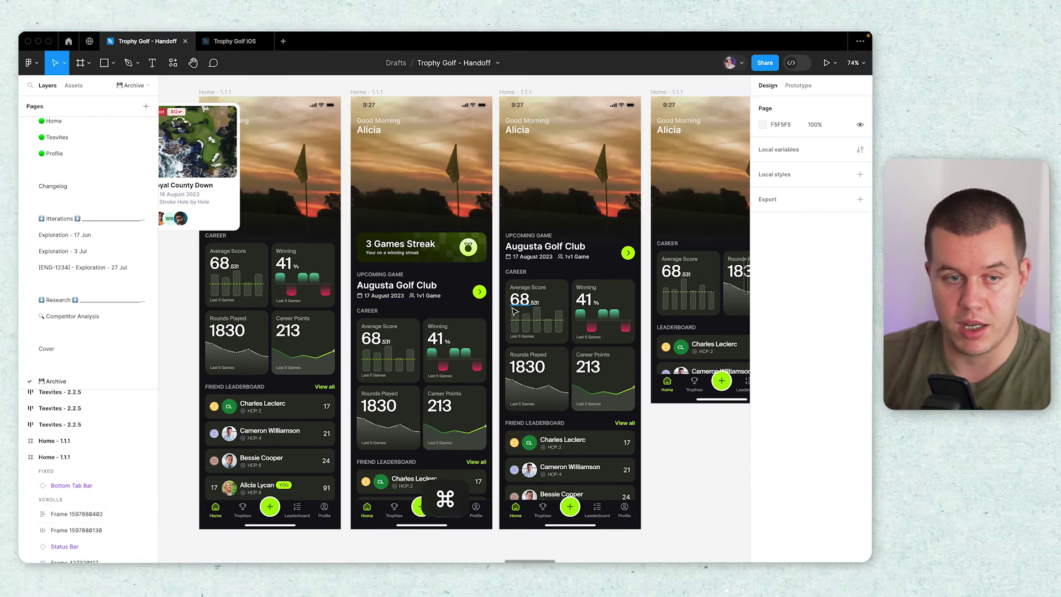
- Pan and zoom across the Archive canvas to view more of the older frames
scroll(694, 440, down, 5)
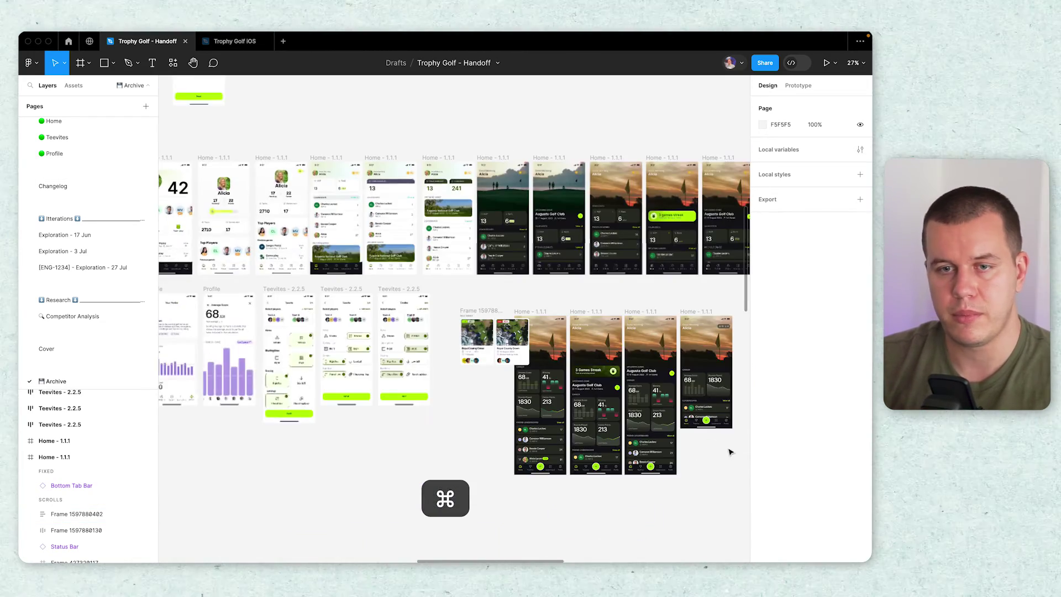
drag(727, 450, 487, 245)
scroll(487, 244, down, 5)
scroll(504, 318, up, 5)
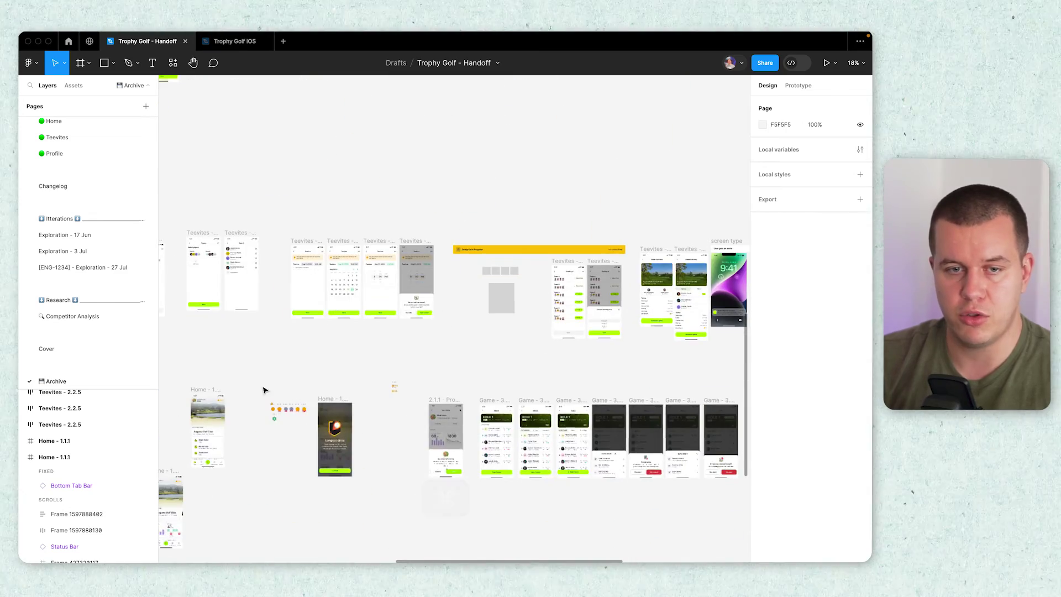
scroll(538, 287, down, 4)
scroll(538, 286, down, 5)
scroll(569, 321, down, 5)
scroll(393, 267, up, 6)
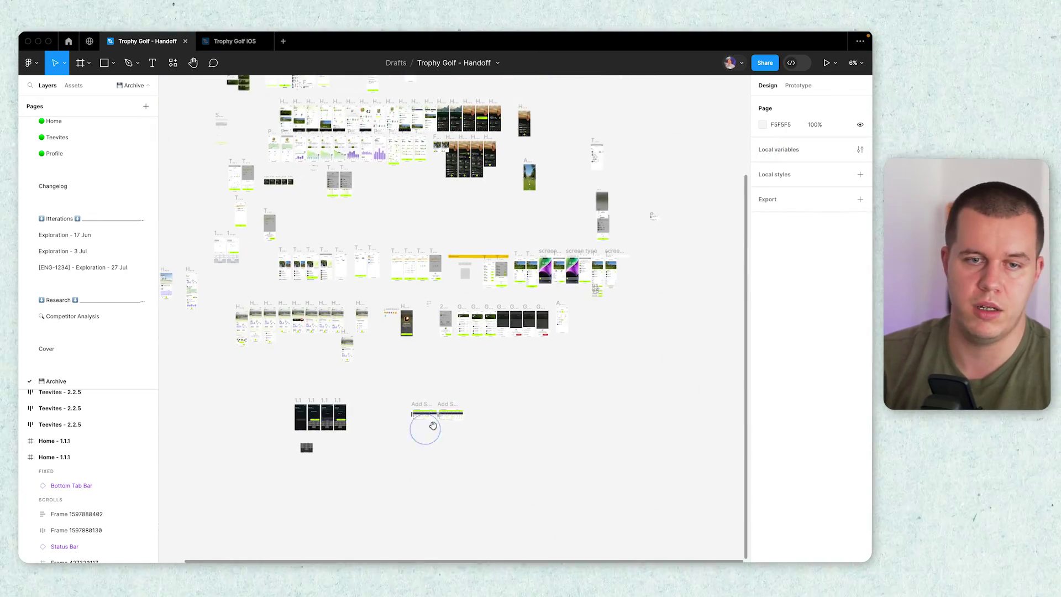
drag(395, 321, 632, 451)
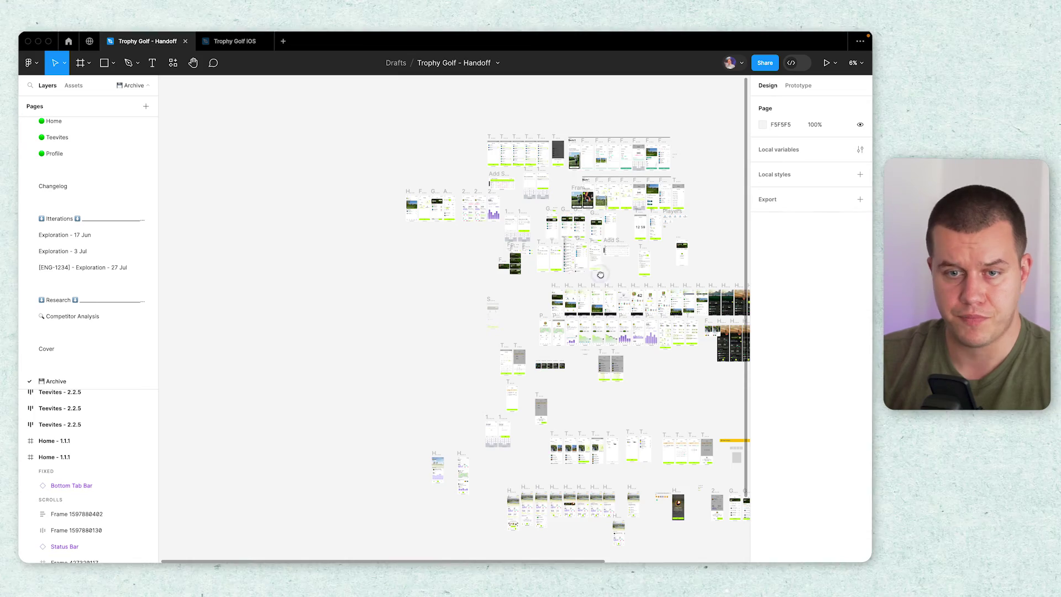
scroll(601, 276, right, 5)
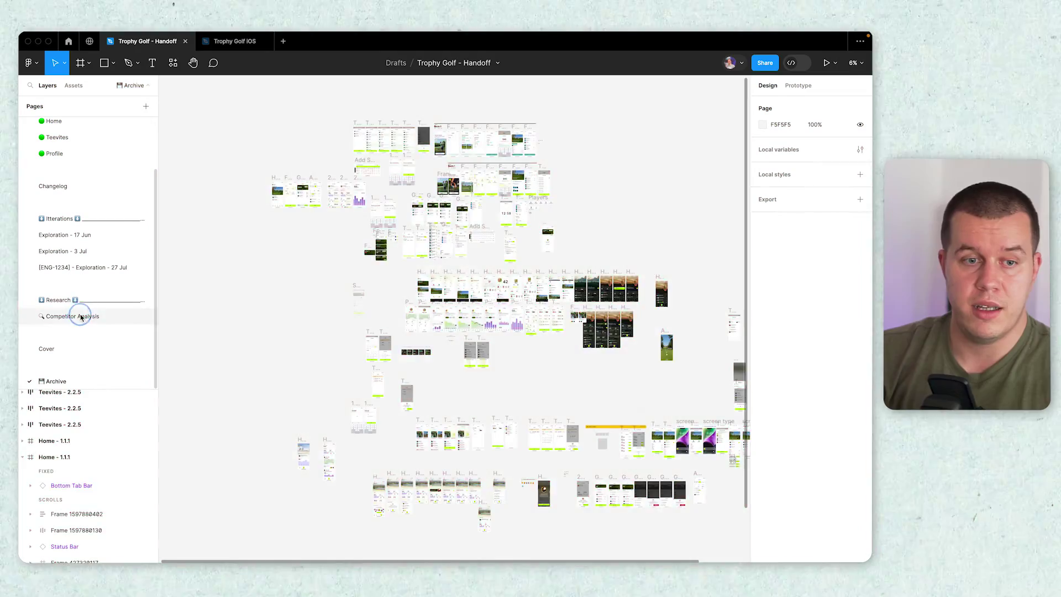
- Duplicate the blank spacer page and move the copy directly under Competitor Analysis
click(81, 314)
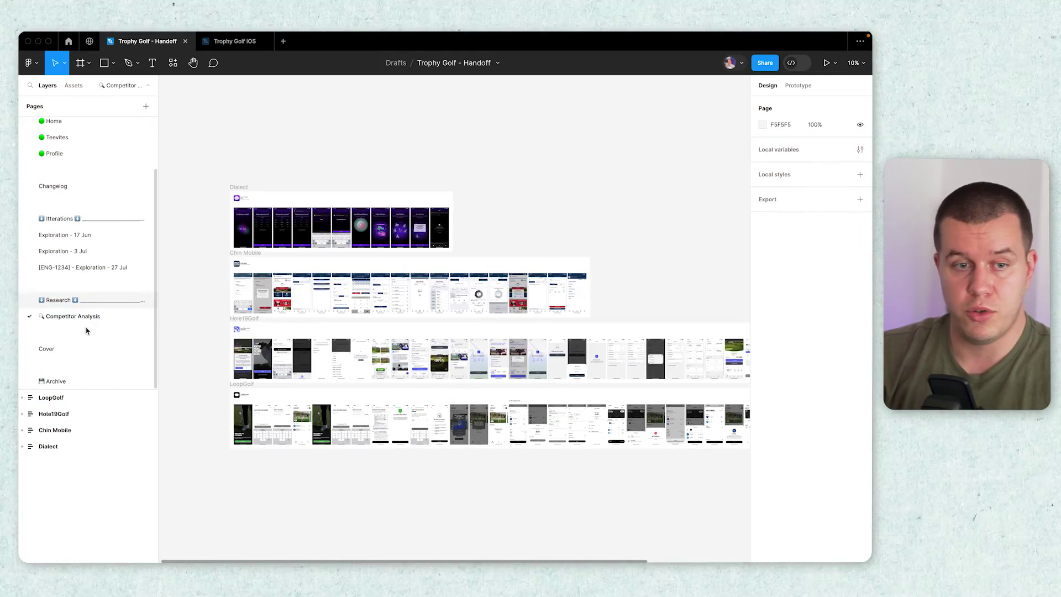
click(85, 331)
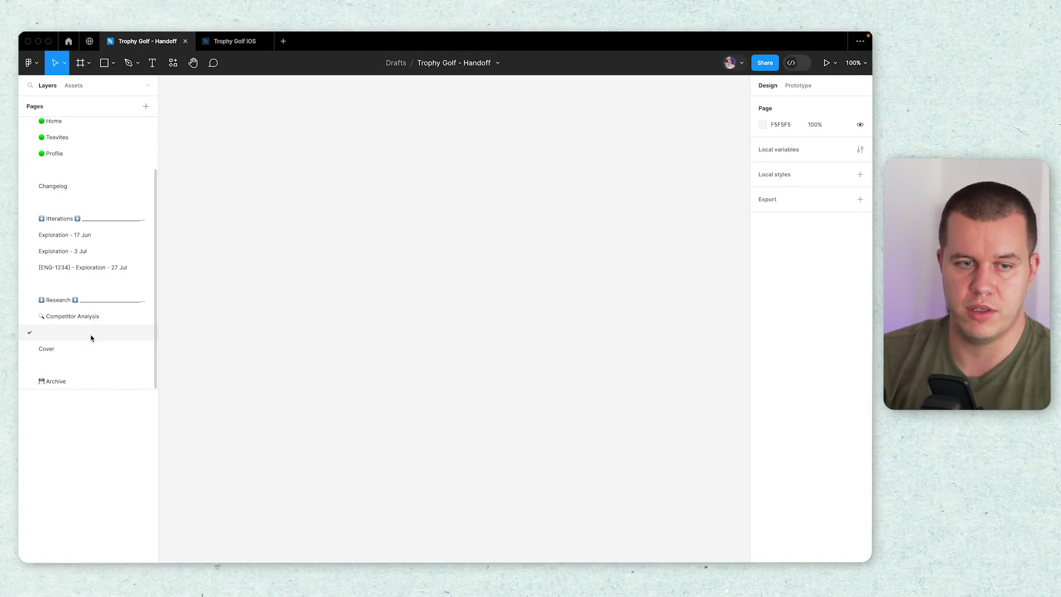
right_click(99, 335)
click(138, 373)
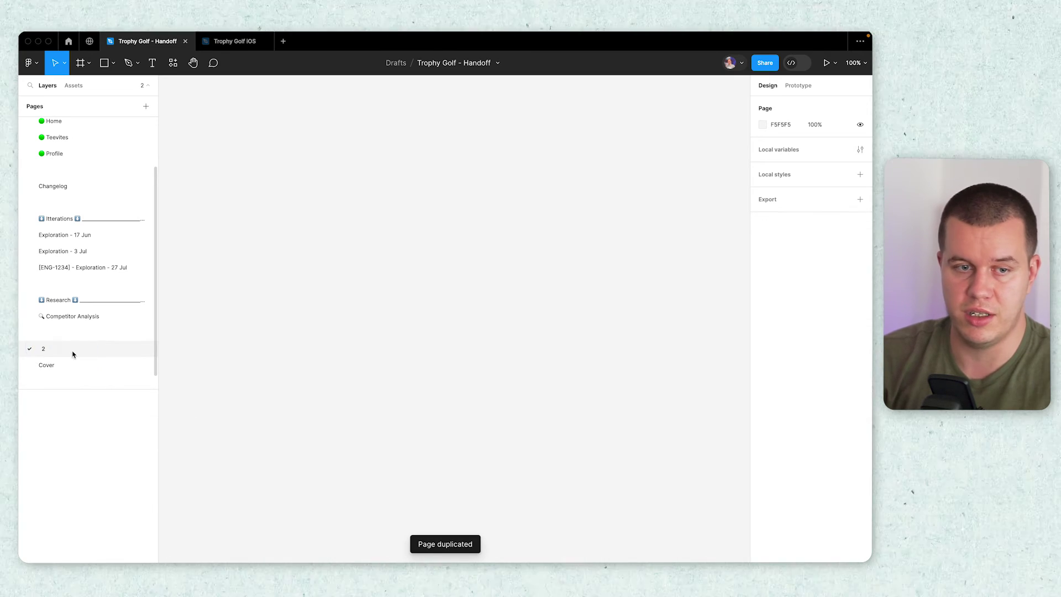
drag(72, 355, 51, 334)
- Rename the new page to '17.12 - Research Teevites'
double_click(50, 334)
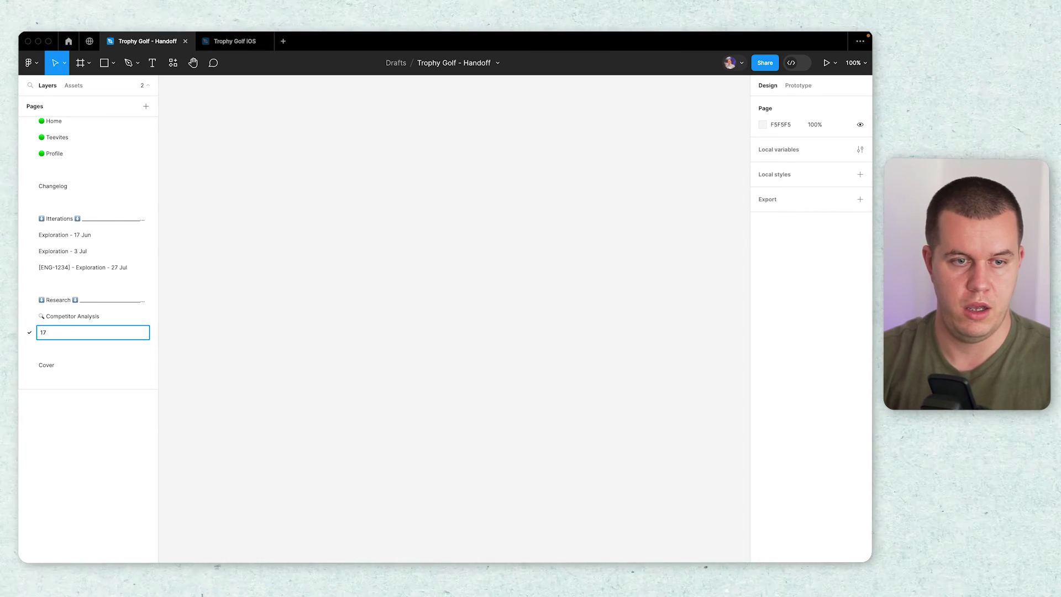
text(17.12 - Research Teevites)
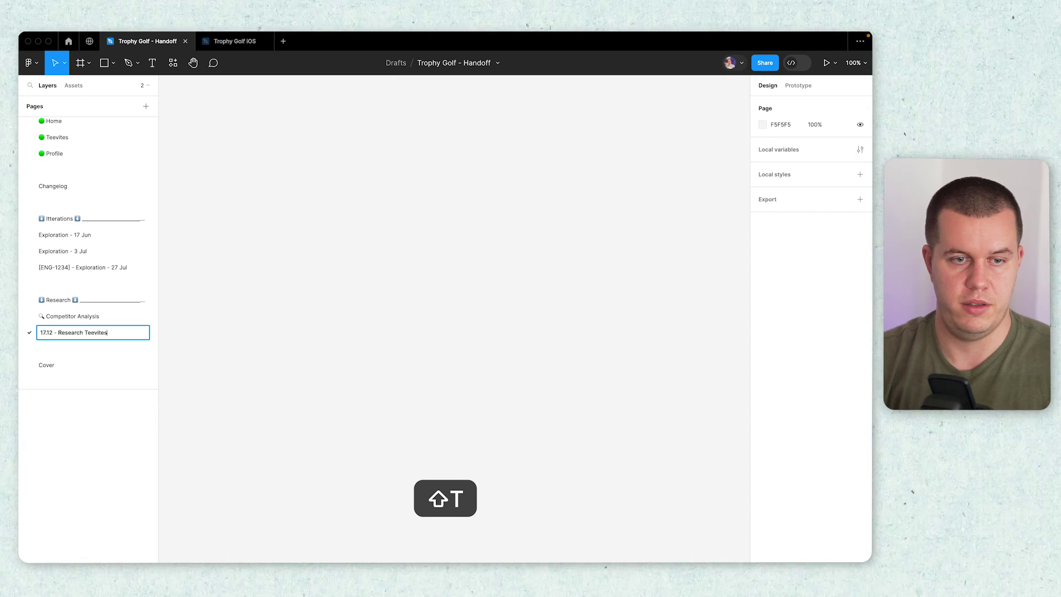
key(Return)
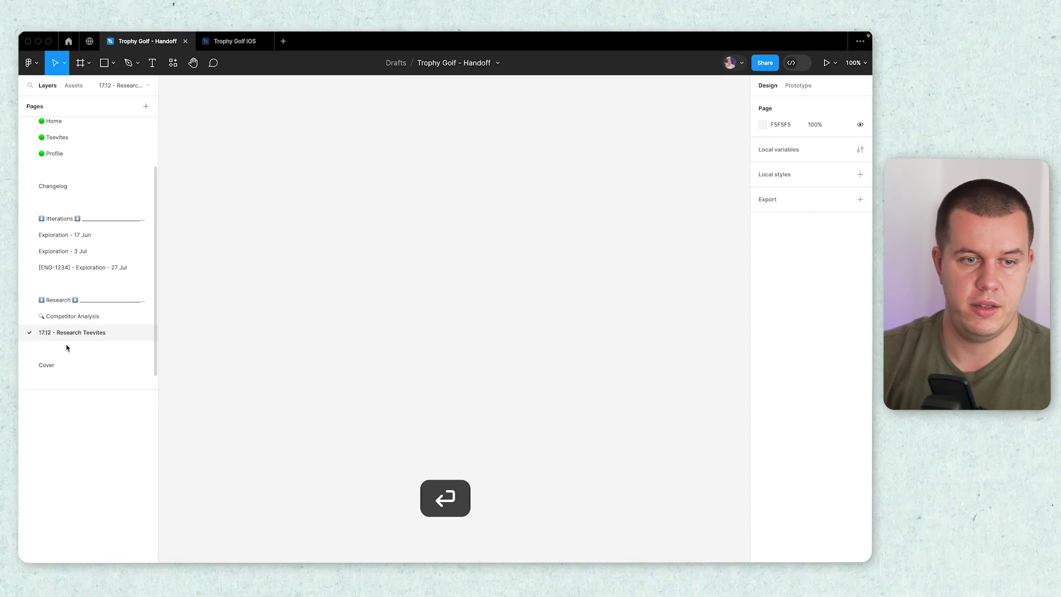
click(528, 327)
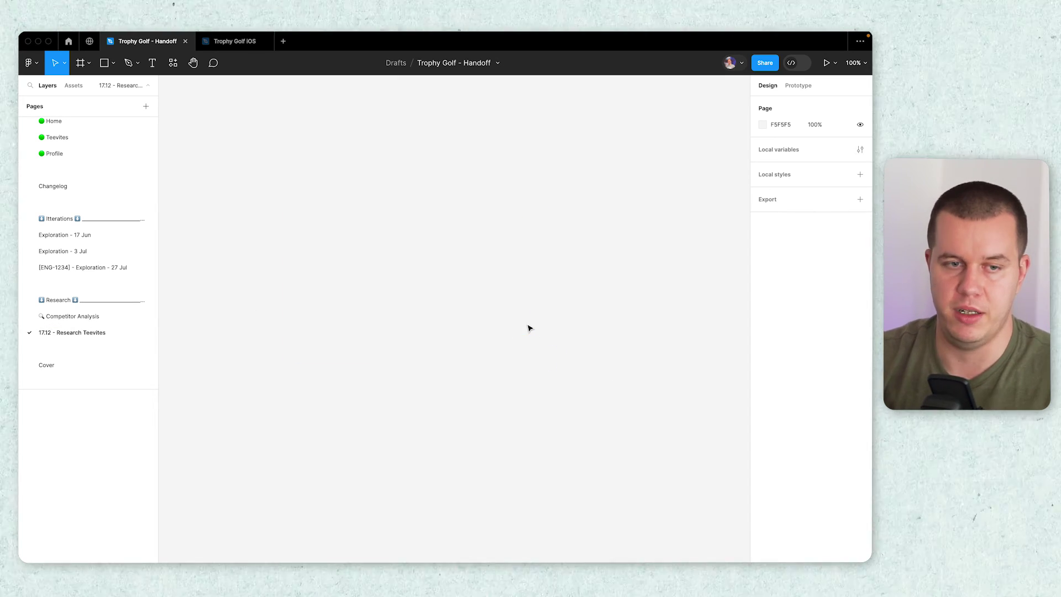